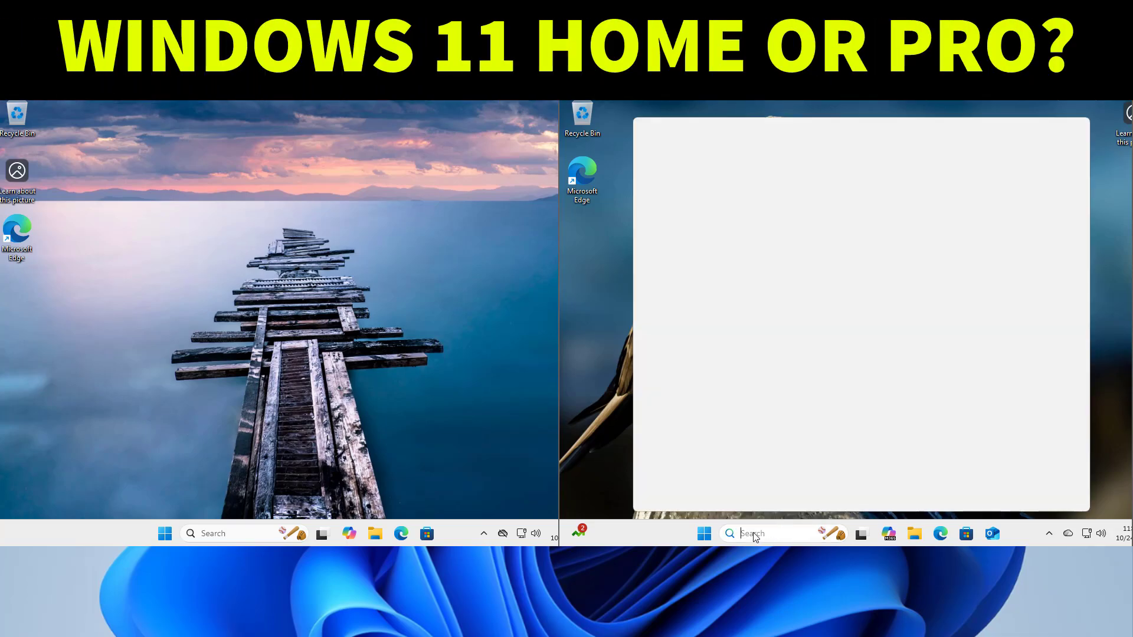
On the Pro PC, open Settings › System › About to show Windows 11 Pro, version 25H2
{"action": "type", "text": "setting"}
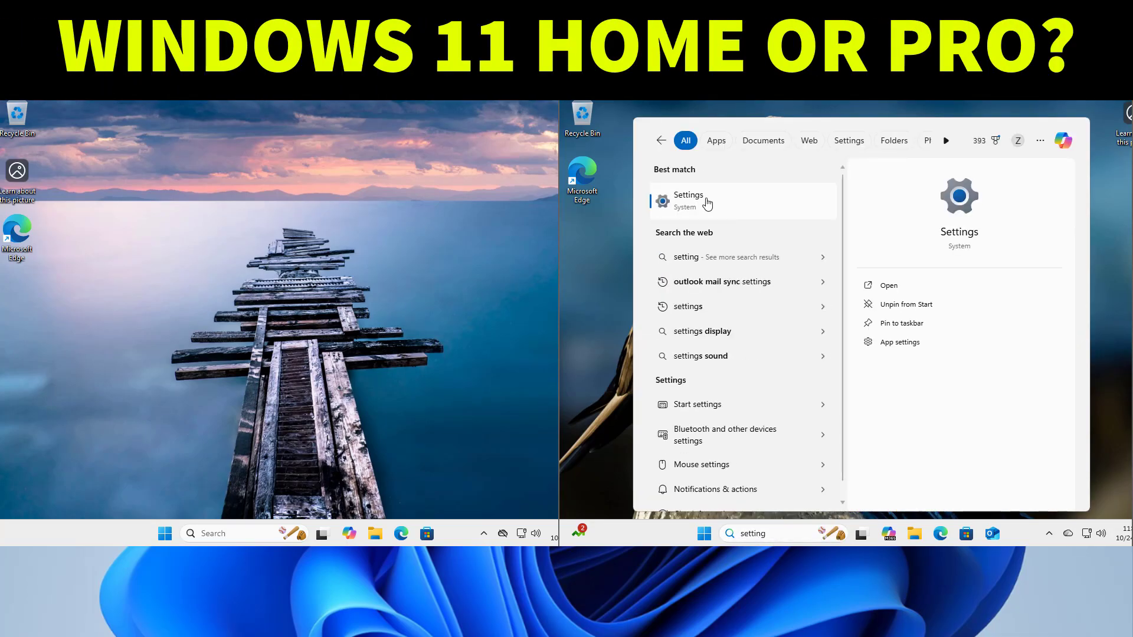
{"action": "left_click", "coordinate": [706, 204]}
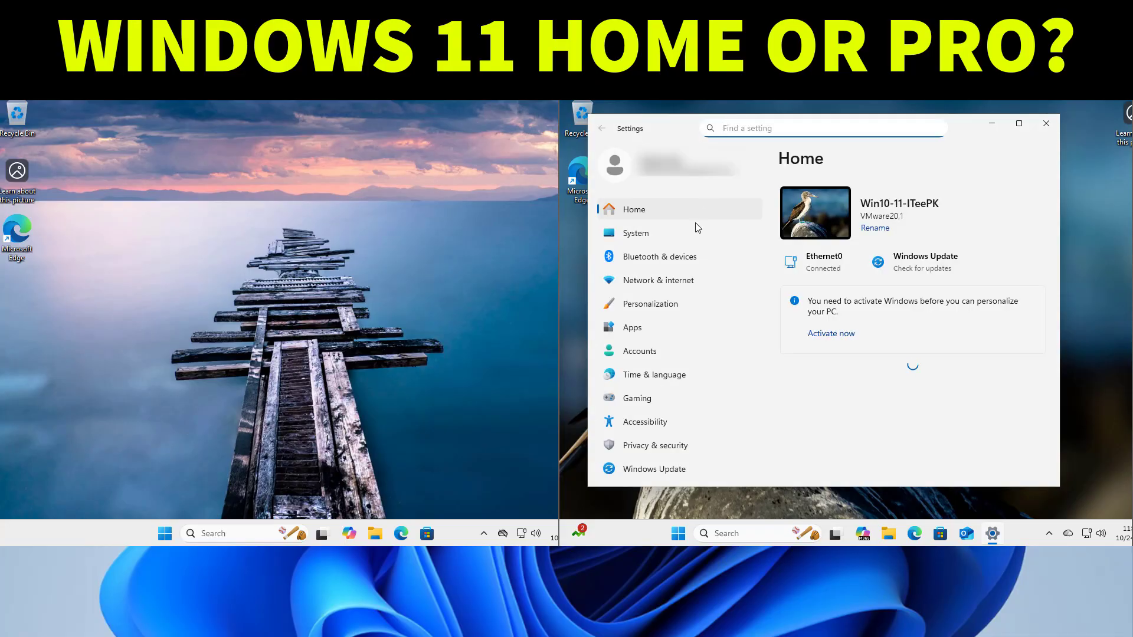
{"action": "left_click", "coordinate": [694, 236]}
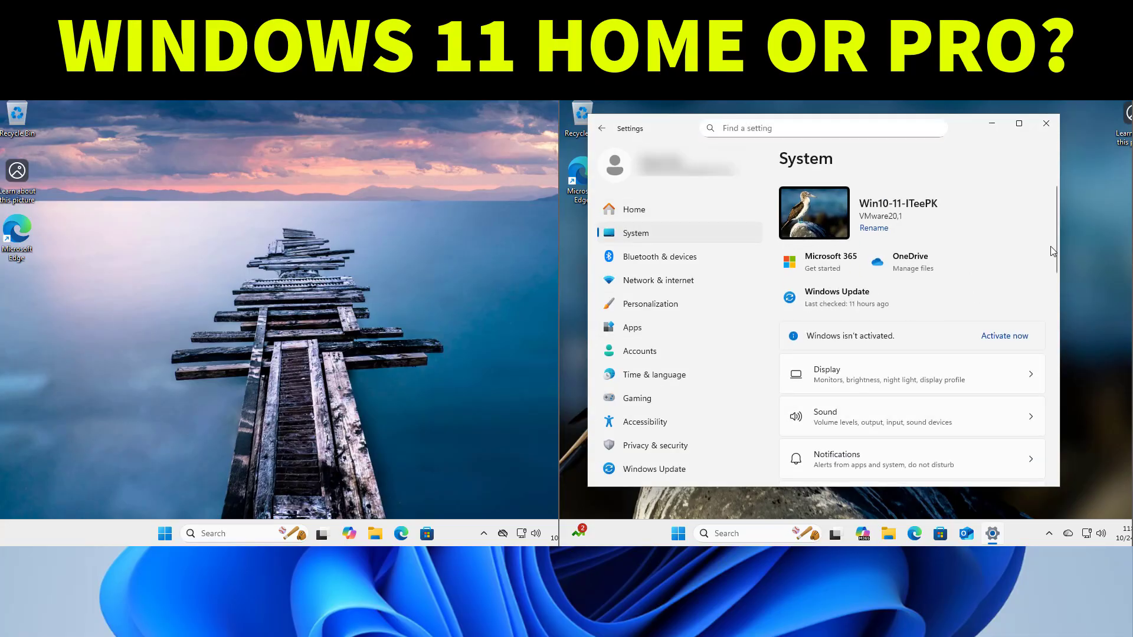
{"action": "scroll", "coordinate": [1053, 250], "scroll_direction": "down", "scroll_amount": 10}
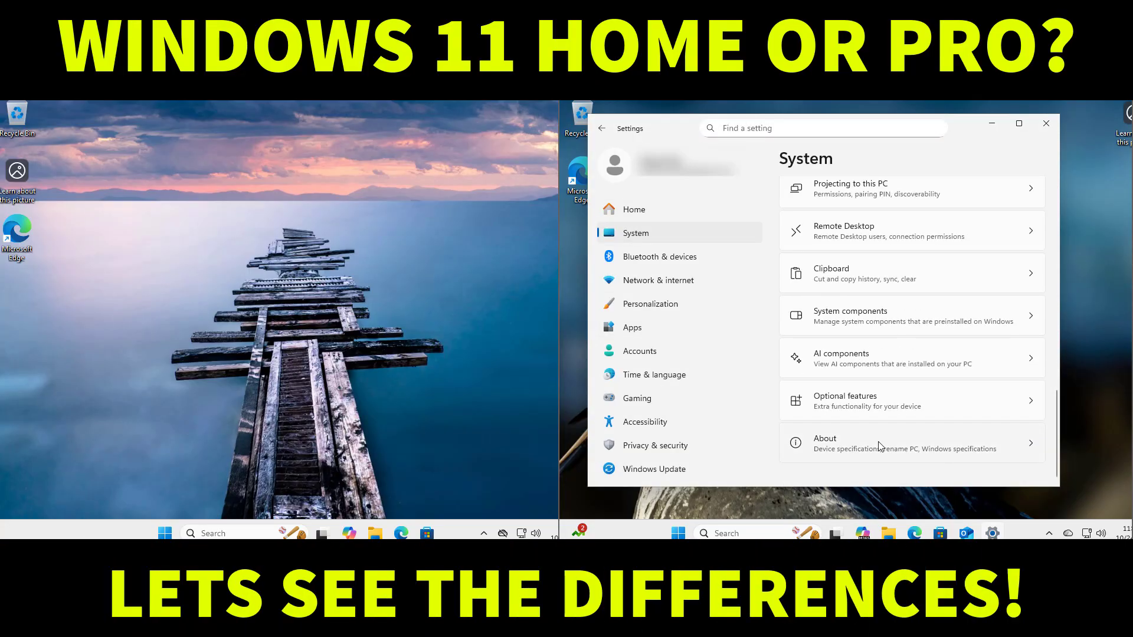
{"action": "left_click", "coordinate": [819, 448]}
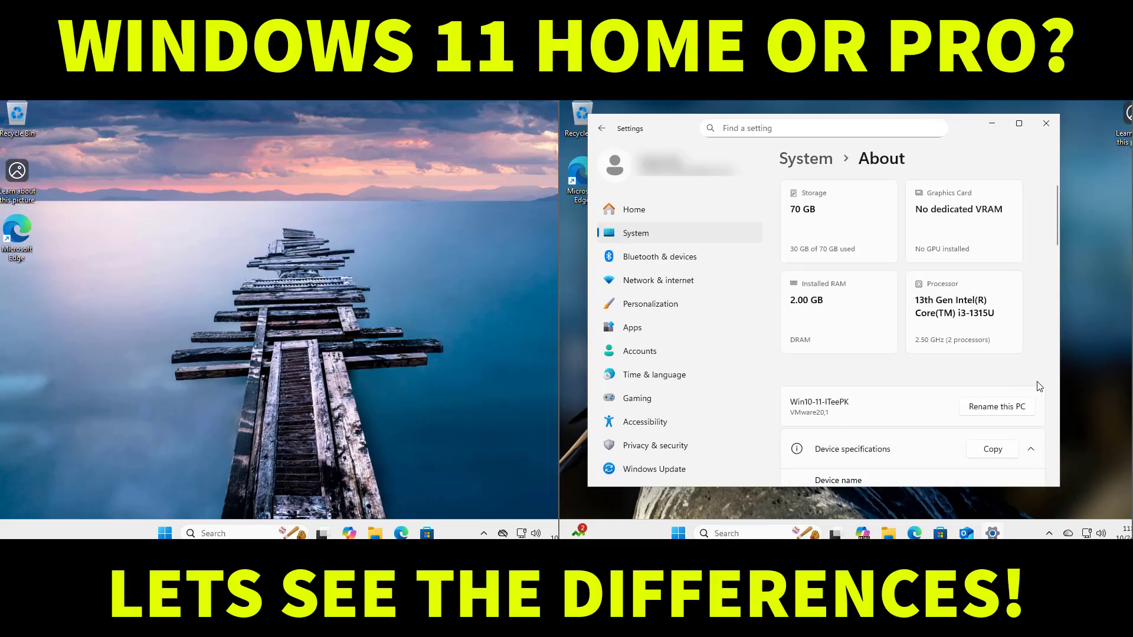
{"action": "left_click_drag", "start_coordinate": [1057, 237], "coordinate": [1067, 391]}
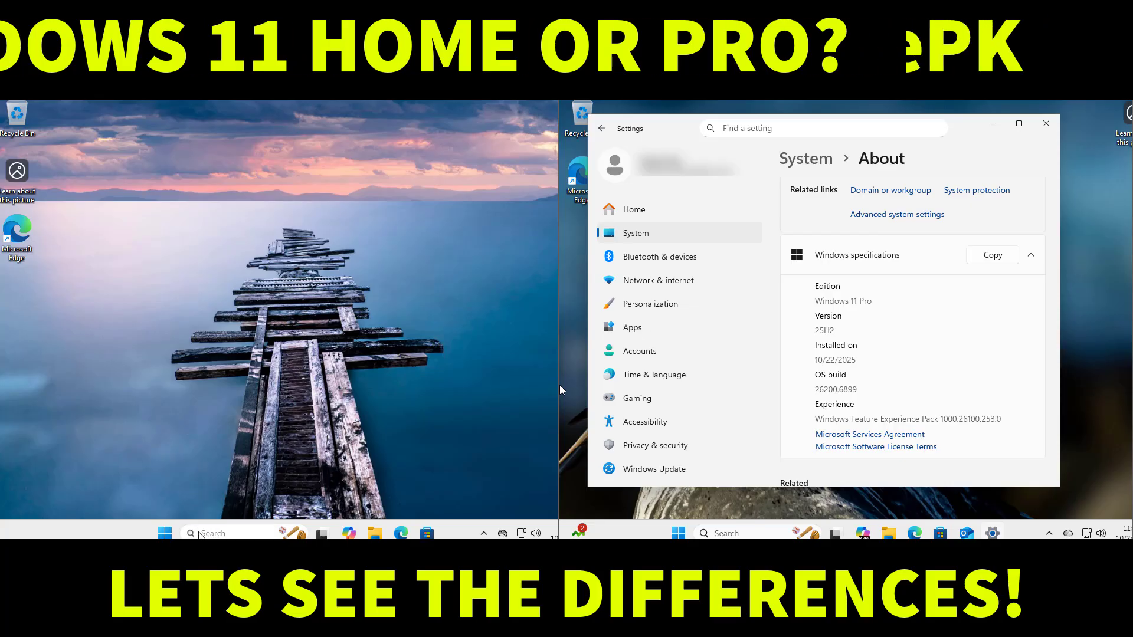
On the Home PC, open Settings › System › About and show its Windows 11 Home specifications
{"action": "left_click", "coordinate": [208, 534]}
{"action": "type", "text": "sett"}
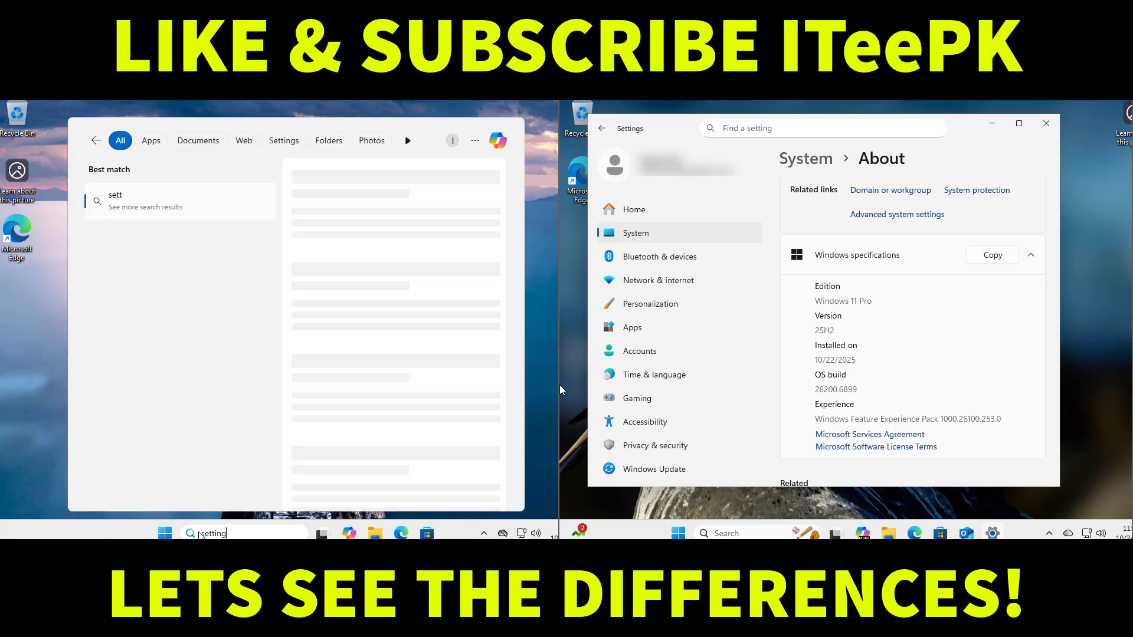
{"action": "type", "text": "ing"}
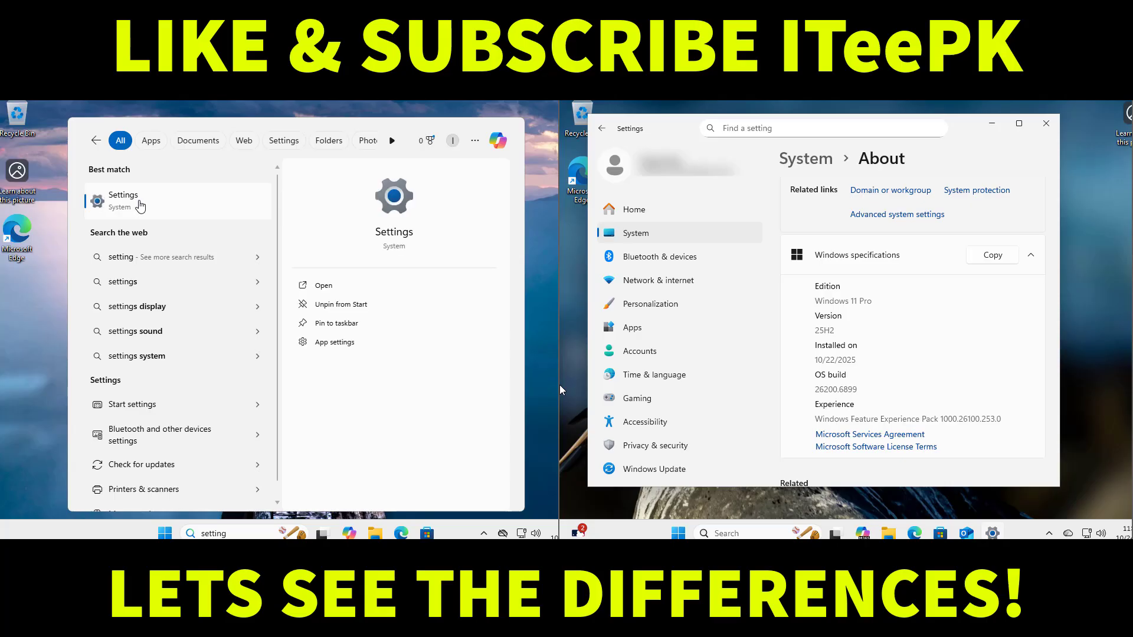
{"action": "left_click", "coordinate": [140, 204]}
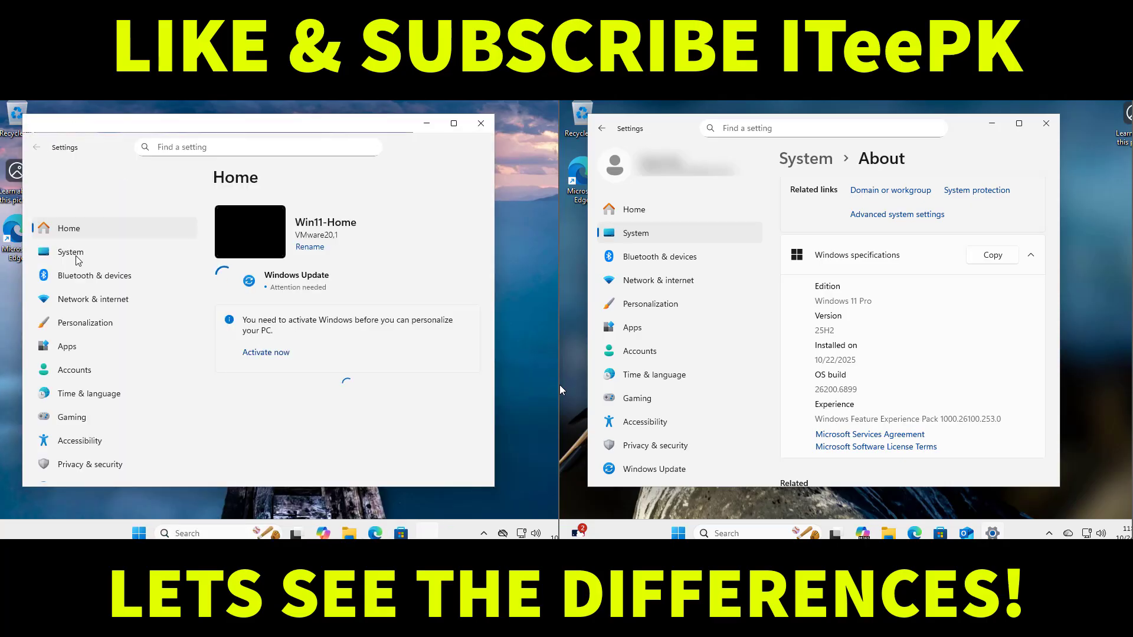
{"action": "left_click", "coordinate": [75, 259]}
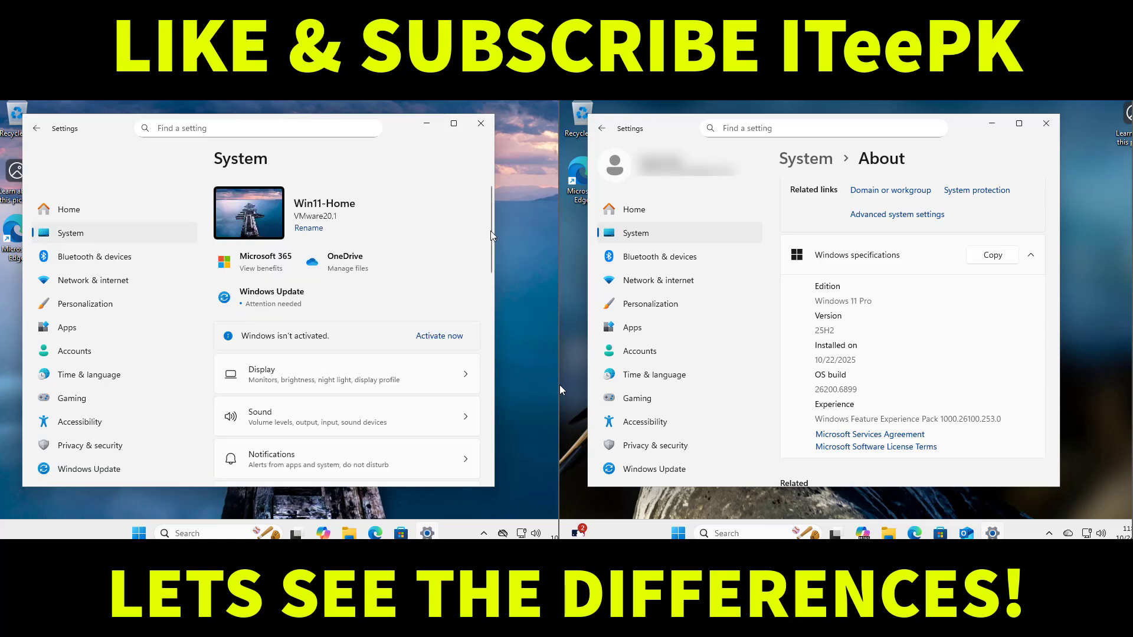
{"action": "left_click_drag", "start_coordinate": [493, 236], "coordinate": [492, 454]}
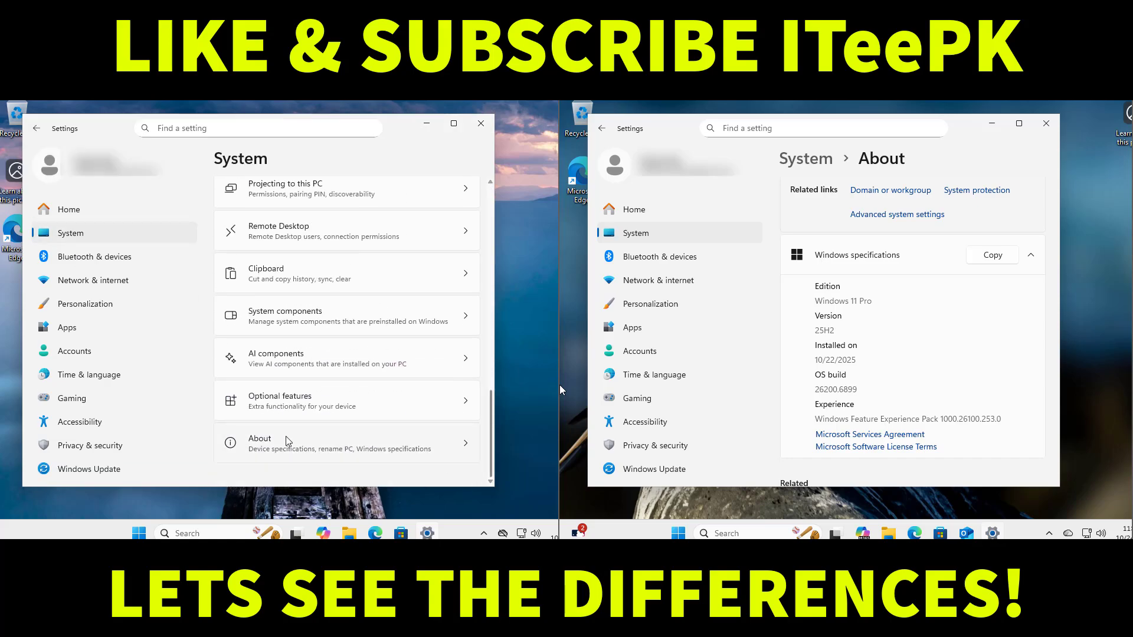
{"action": "left_click", "coordinate": [275, 445]}
{"action": "scroll", "coordinate": [481, 460], "scroll_direction": "down", "scroll_amount": 10}
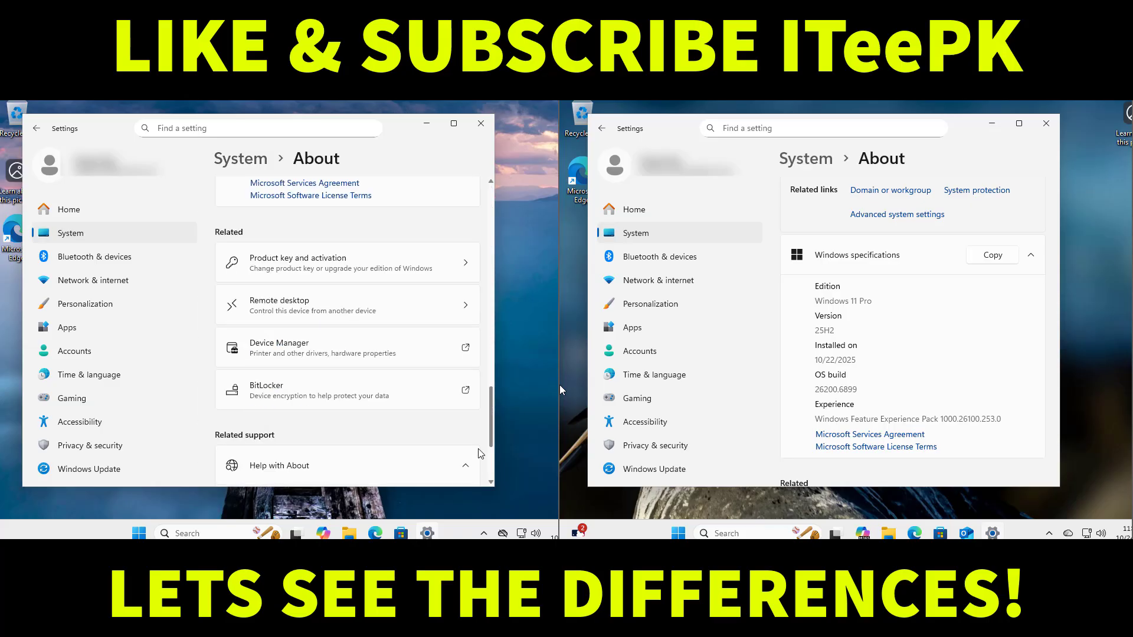
{"action": "scroll", "coordinate": [479, 458], "scroll_direction": "up", "scroll_amount": 2}
{"action": "scroll", "coordinate": [481, 463], "scroll_direction": "down", "scroll_amount": 5}
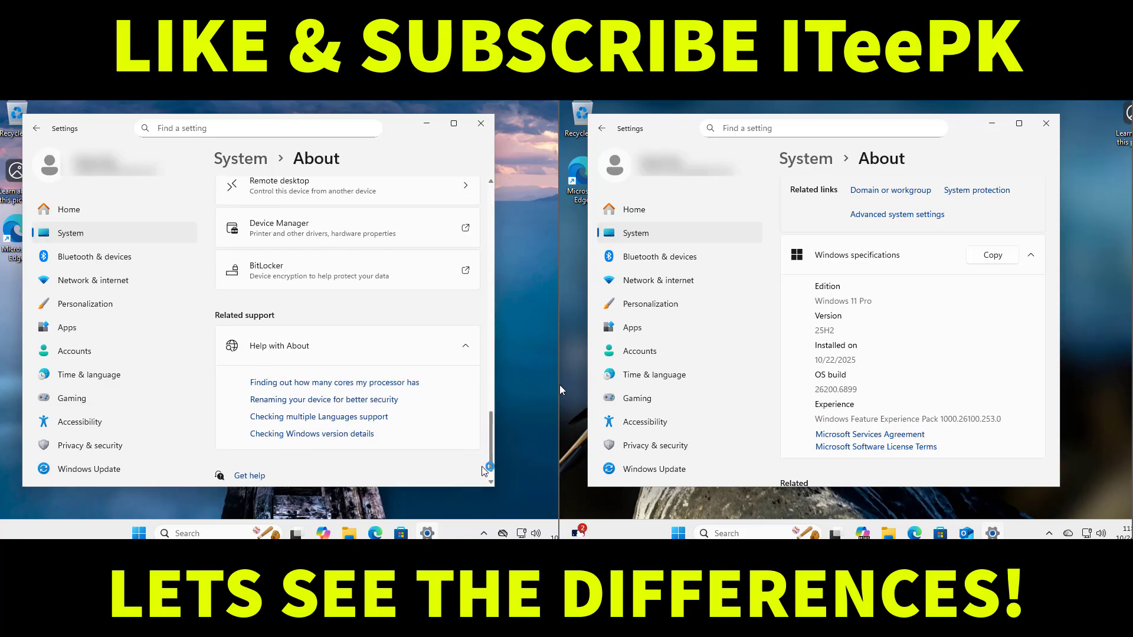
{"action": "scroll", "coordinate": [482, 470], "scroll_direction": "up", "scroll_amount": 10}
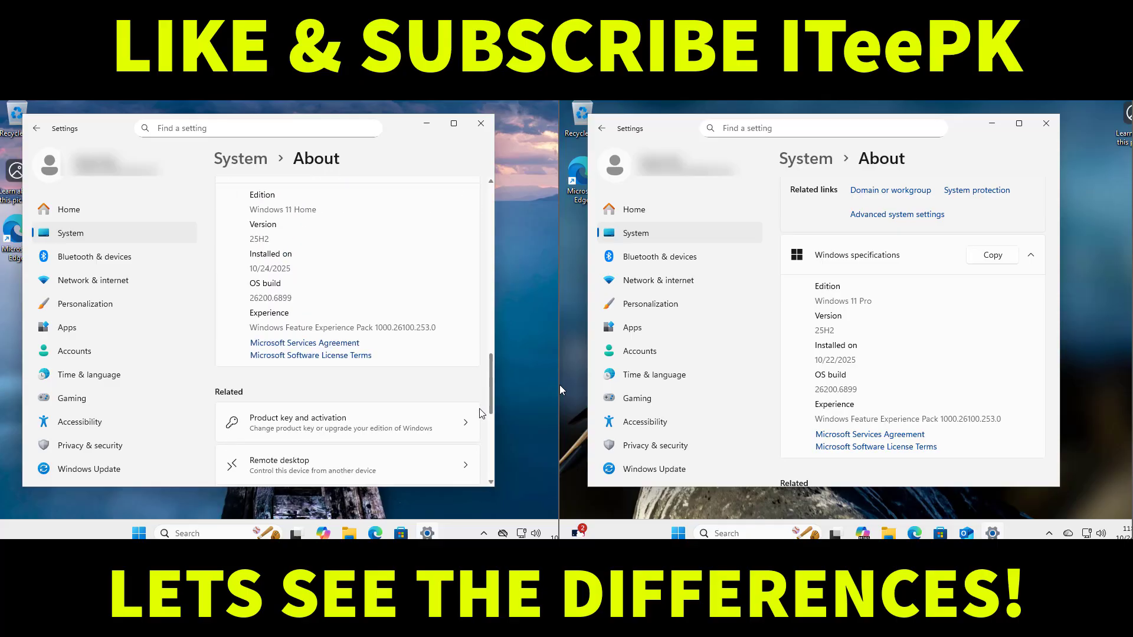
{"action": "scroll", "coordinate": [482, 413], "scroll_direction": "up", "scroll_amount": 2}
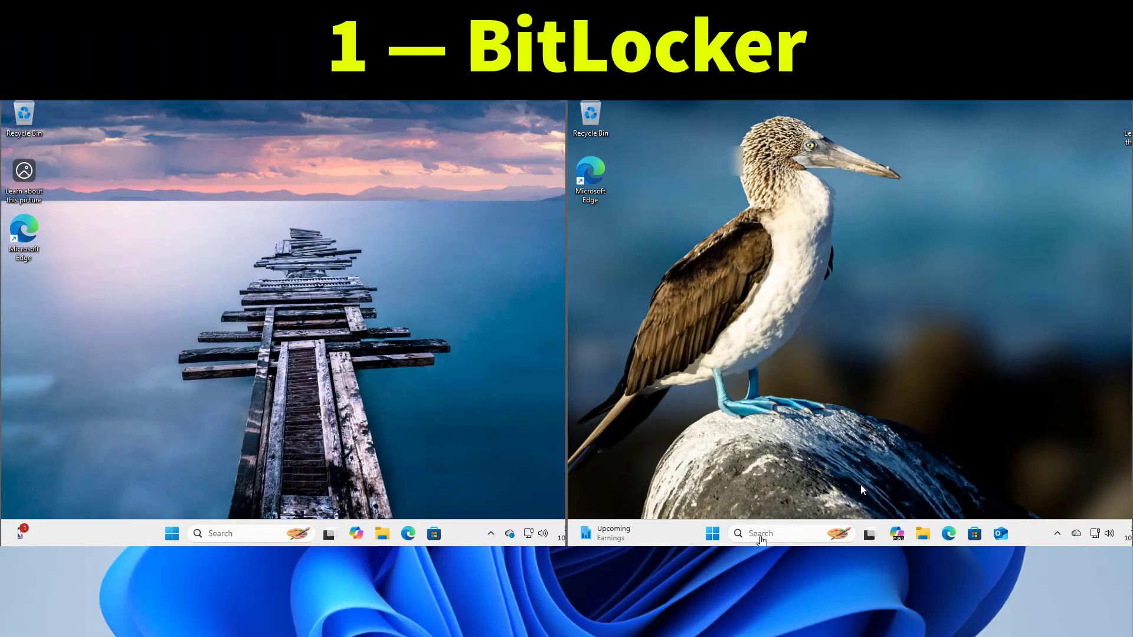
On the Pro PC, open BitLocker Drive Encryption via 'manage bitlocker', showing drive C: with BitLocker off
{"action": "left_click", "coordinate": [759, 537]}
{"action": "type", "text": "manage bitlocker"}
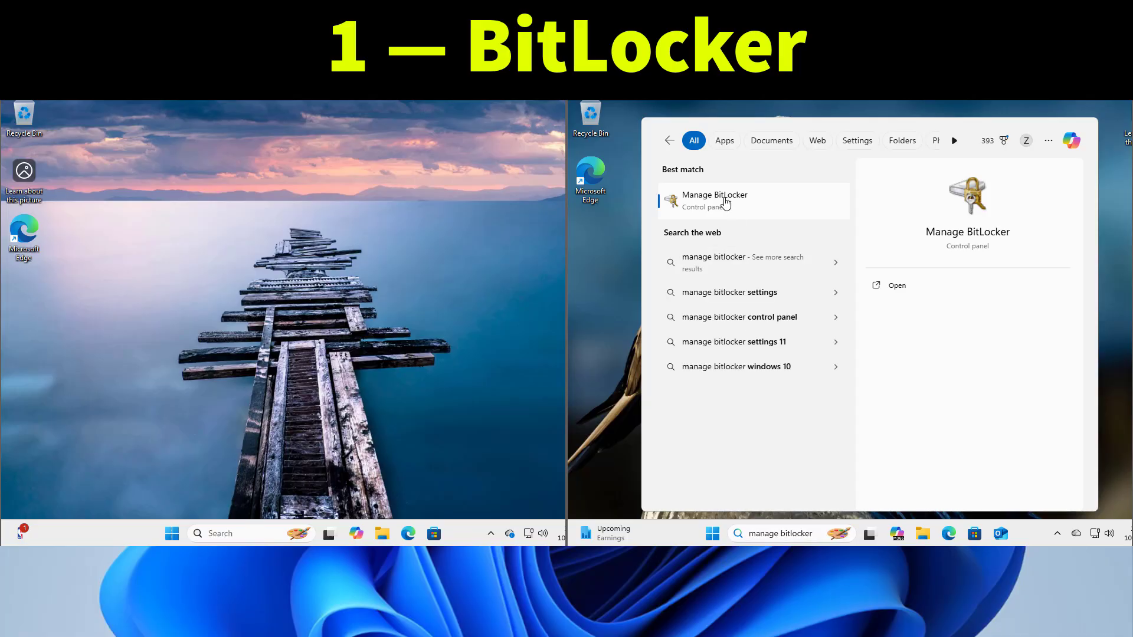
{"action": "left_click", "coordinate": [724, 197]}
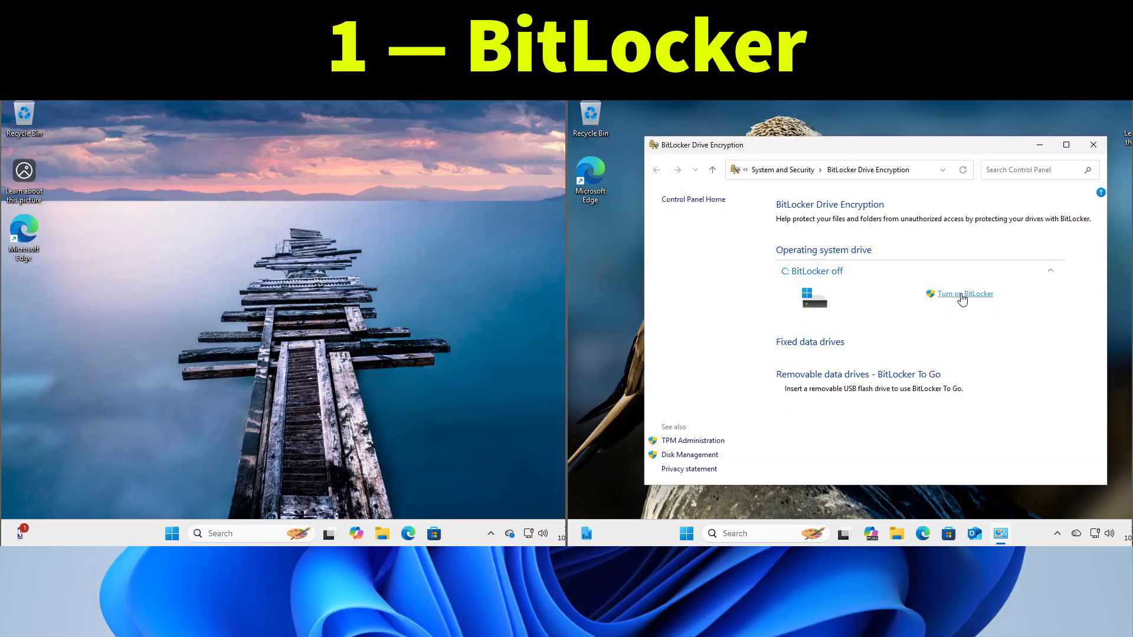
Search 'bitlocker' on the Home PC, which returns only web results, then close the search
{"action": "left_click", "coordinate": [236, 533]}
{"action": "type", "text": "manage bi"}
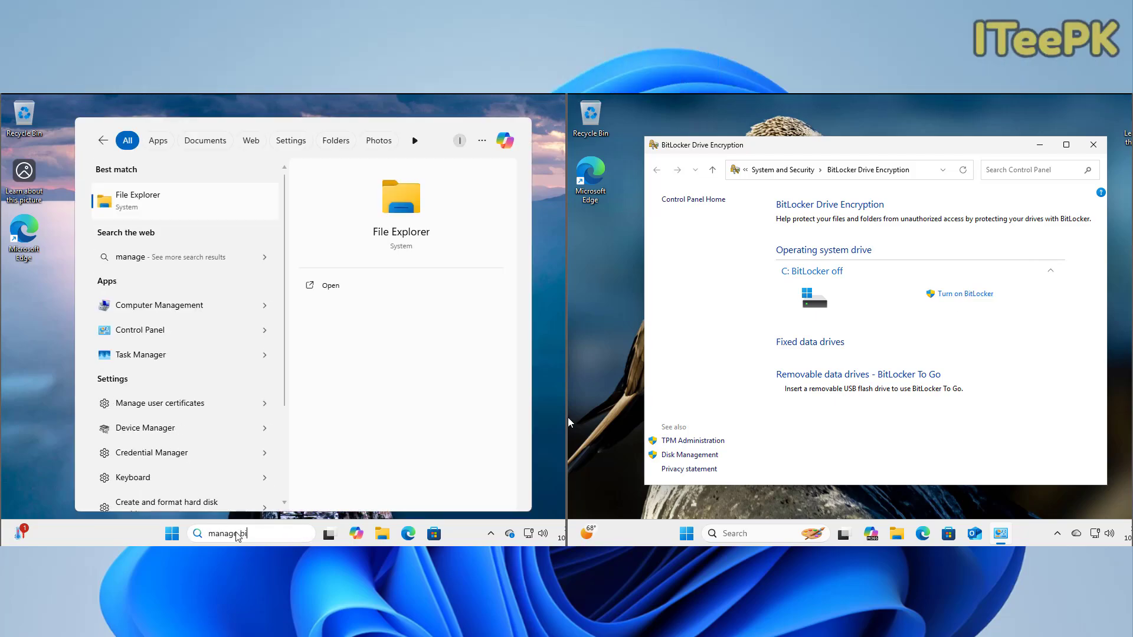
{"action": "type", "text": "tlocker"}
{"action": "key", "text": "BackSpace"}
{"action": "key", "text": "BackSpace"}
{"action": "key", "text": "BackSpace"}
{"action": "key", "text": "BackSpace"}
{"action": "key", "text": "BackSpace"}
{"action": "key", "text": "BackSpace"}
{"action": "key", "text": "BackSpace"}
{"action": "key", "text": "BackSpace"}
{"action": "key", "text": "BackSpace"}
{"action": "key", "text": "BackSpace"}
{"action": "key", "text": "BackSpace"}
{"action": "key", "text": "BackSpace"}
{"action": "key", "text": "BackSpace"}
{"action": "key", "text": "BackSpace"}
{"action": "key", "text": "BackSpace"}
{"action": "key", "text": "BackSpace"}
{"action": "type", "text": "bitlocker"}
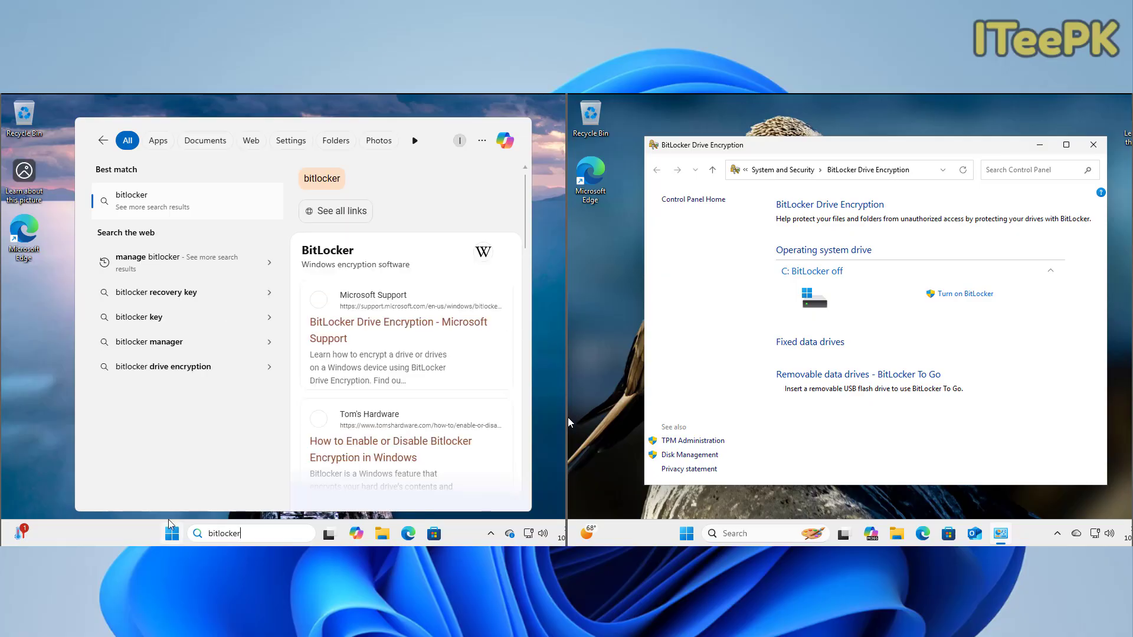
{"action": "left_click", "coordinate": [40, 400]}
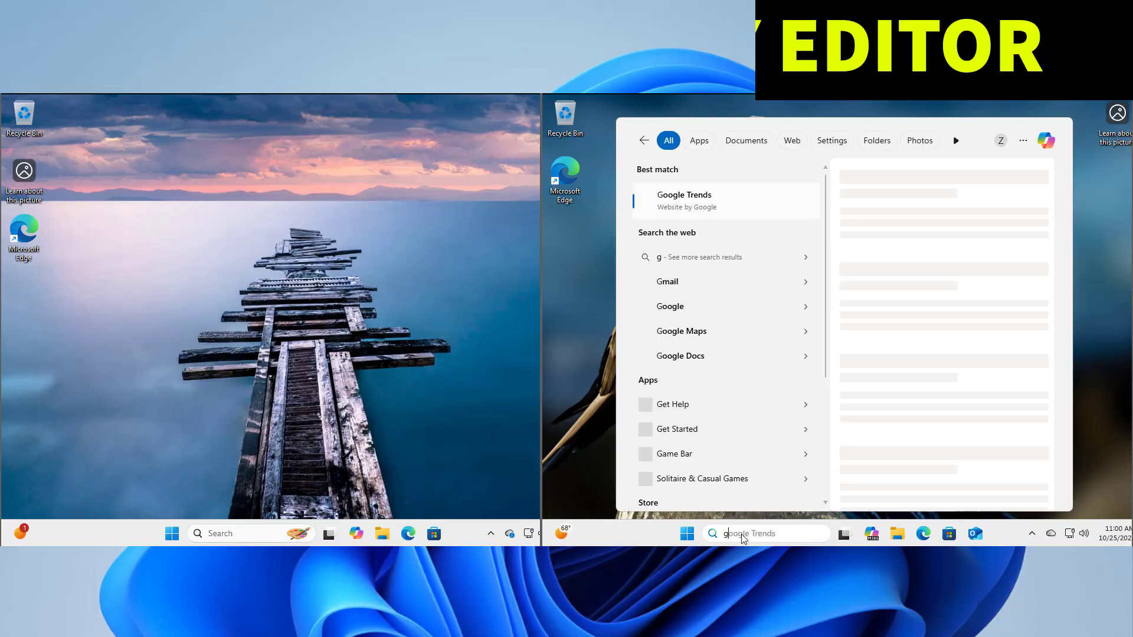
On the Pro PC, open gpedit.msc, maximize the Local Group Policy Editor and widen its policy tree
{"action": "type", "text": "gpedit."}
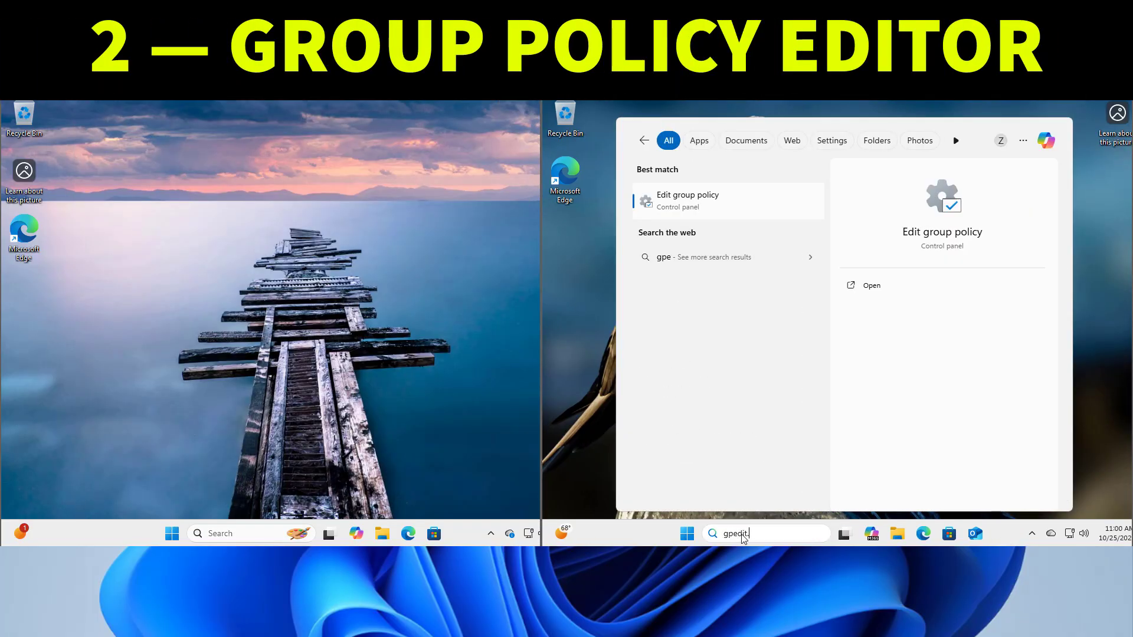
{"action": "type", "text": "msc"}
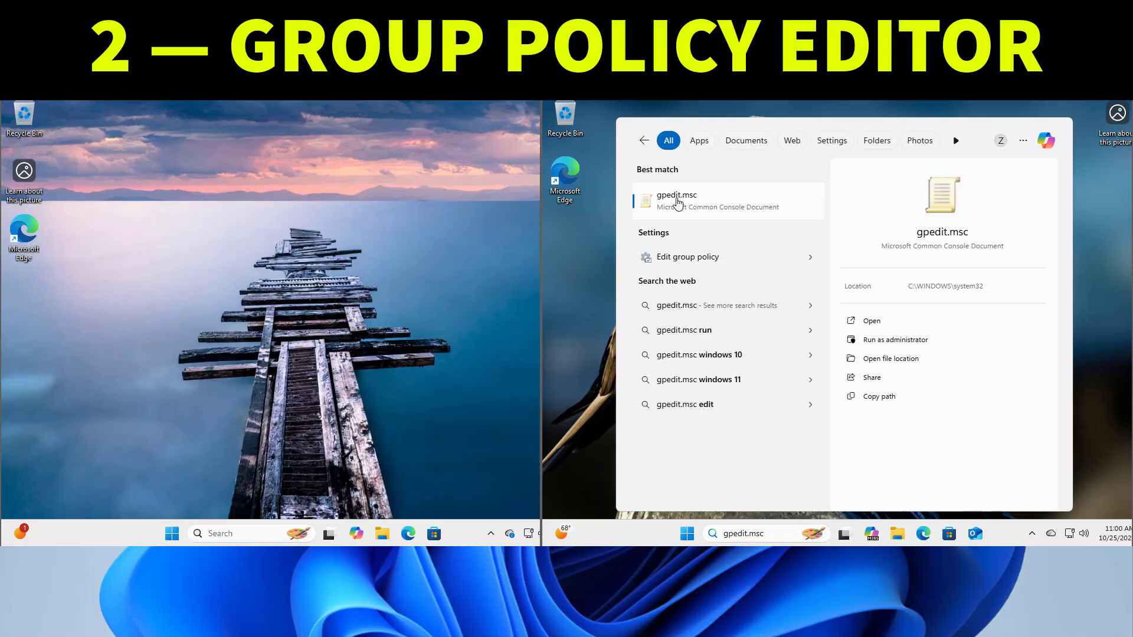
{"action": "left_click", "coordinate": [678, 200]}
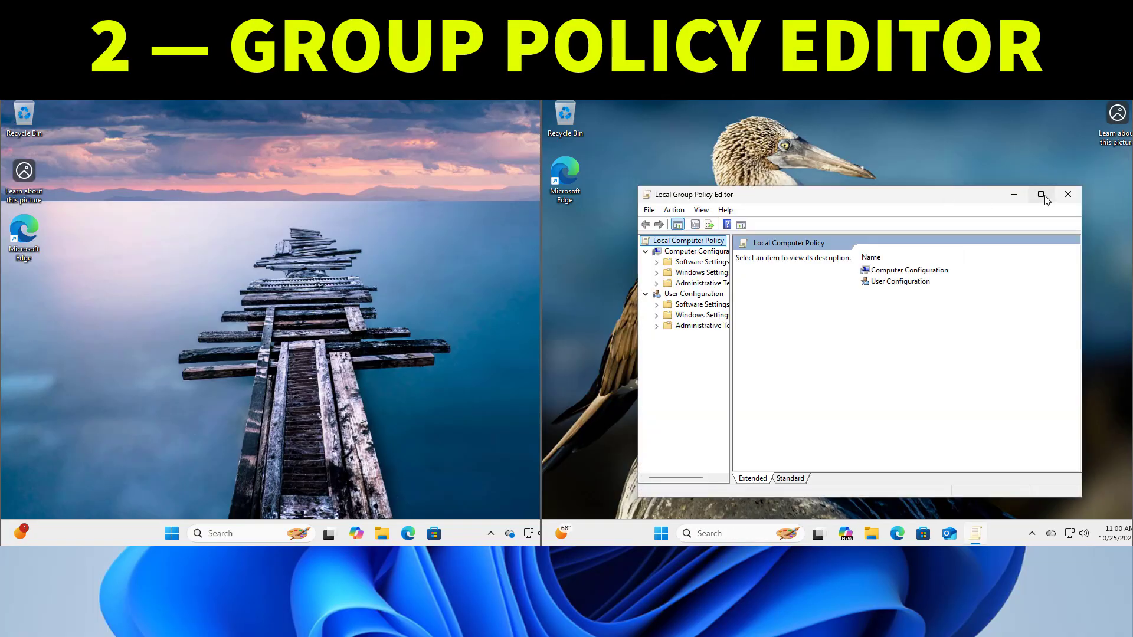
{"action": "left_click", "coordinate": [1041, 195]}
{"action": "left_click_drag", "start_coordinate": [635, 256], "coordinate": [681, 255]}
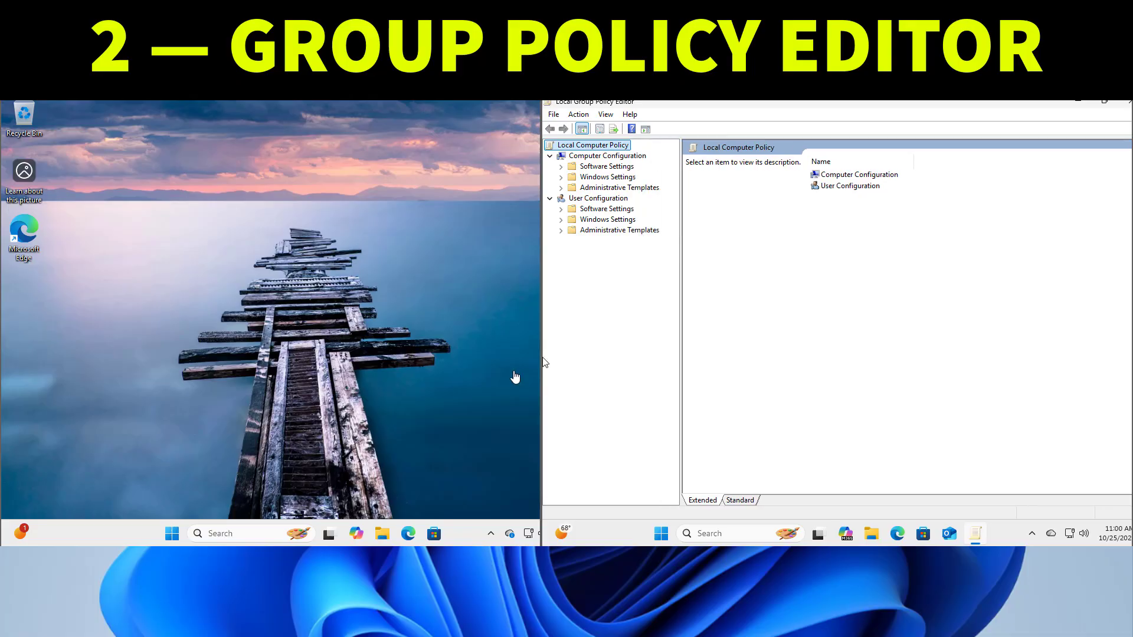
Search 'gpedit.msc' on the Home PC, which finds no Group Policy Editor
{"action": "left_click", "coordinate": [234, 534]}
{"action": "type", "text": "gpedit"}
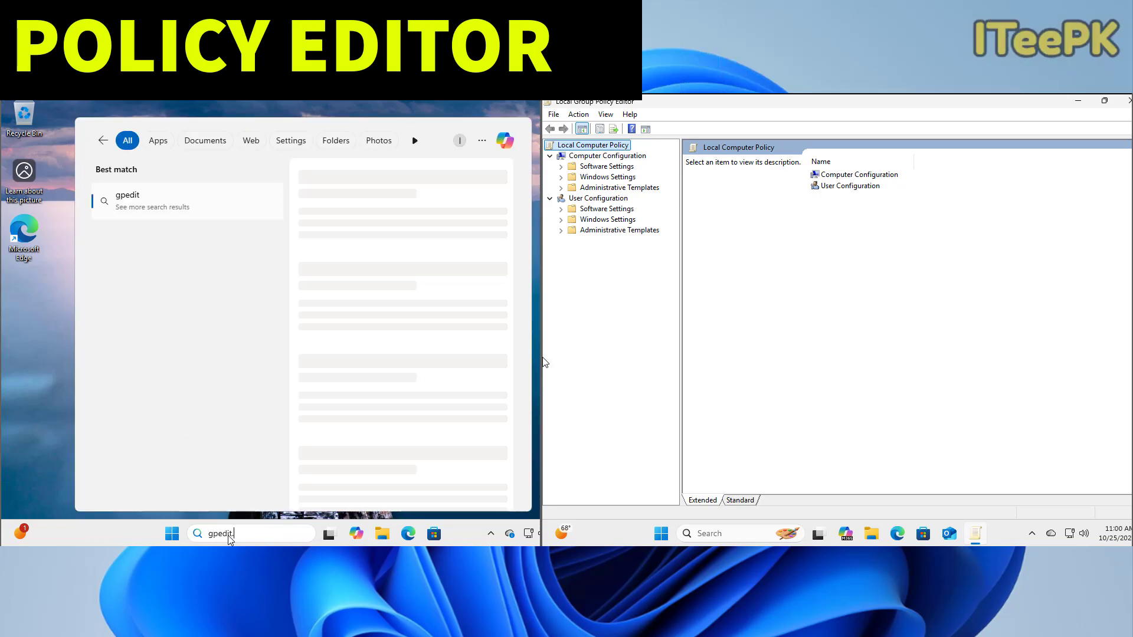
{"action": "type", "text": ".msc"}
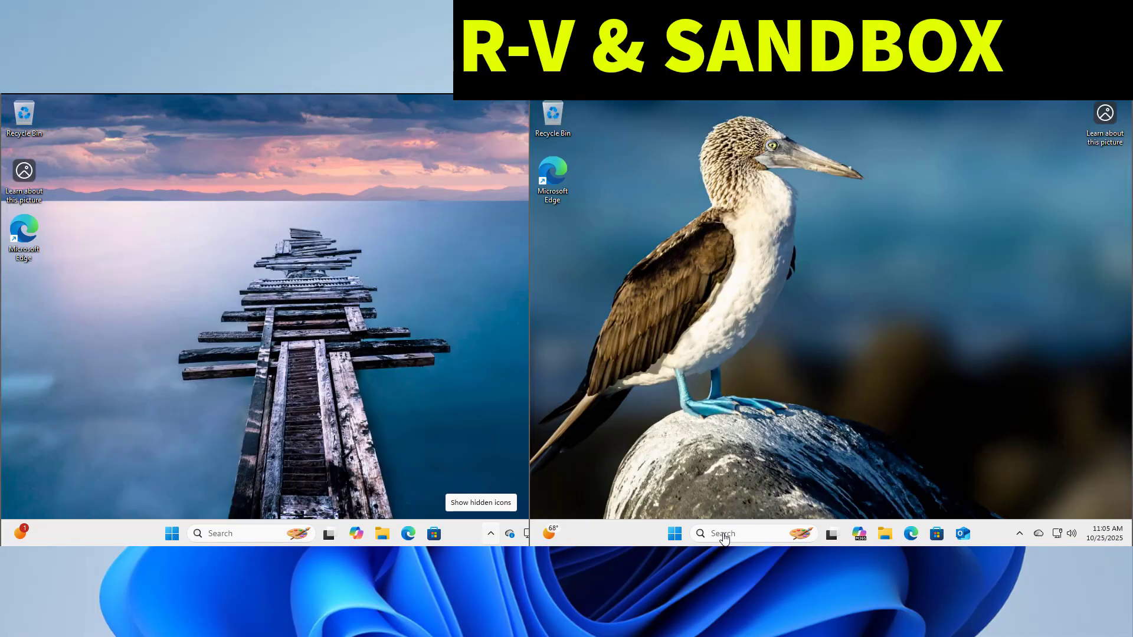
{"action": "left_click", "coordinate": [724, 534]}
On the Pro PC, turn on Hyper-V in Windows Features and apply with OK
{"action": "type", "text": "turn windows"}
{"action": "key", "text": "Return"}
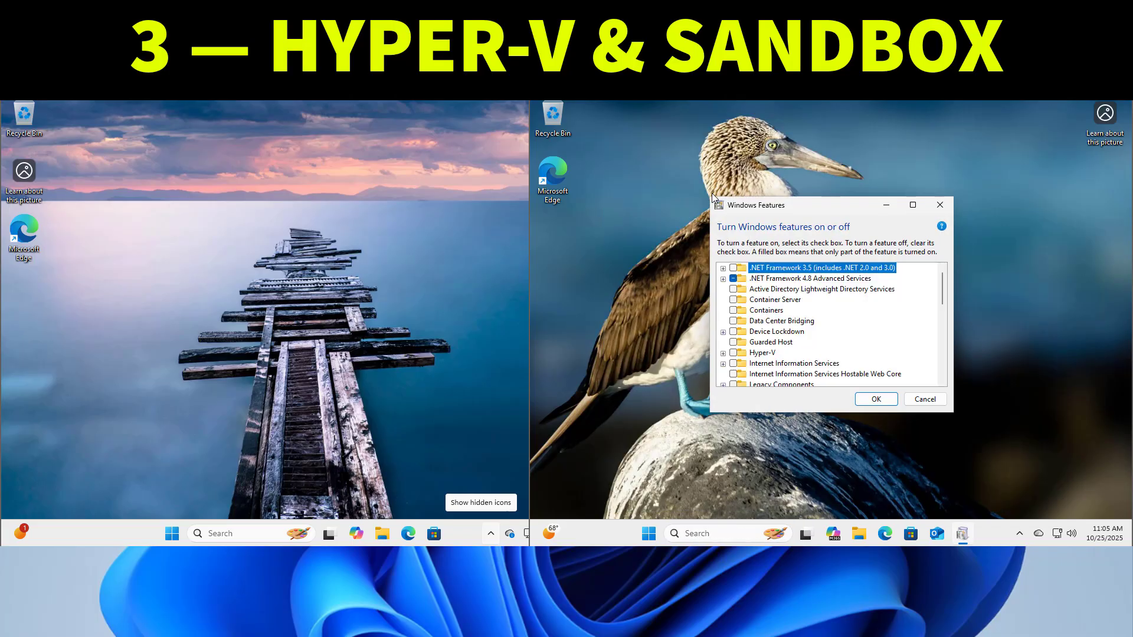
{"action": "left_click", "coordinate": [914, 211]}
{"action": "left_click", "coordinate": [582, 238]}
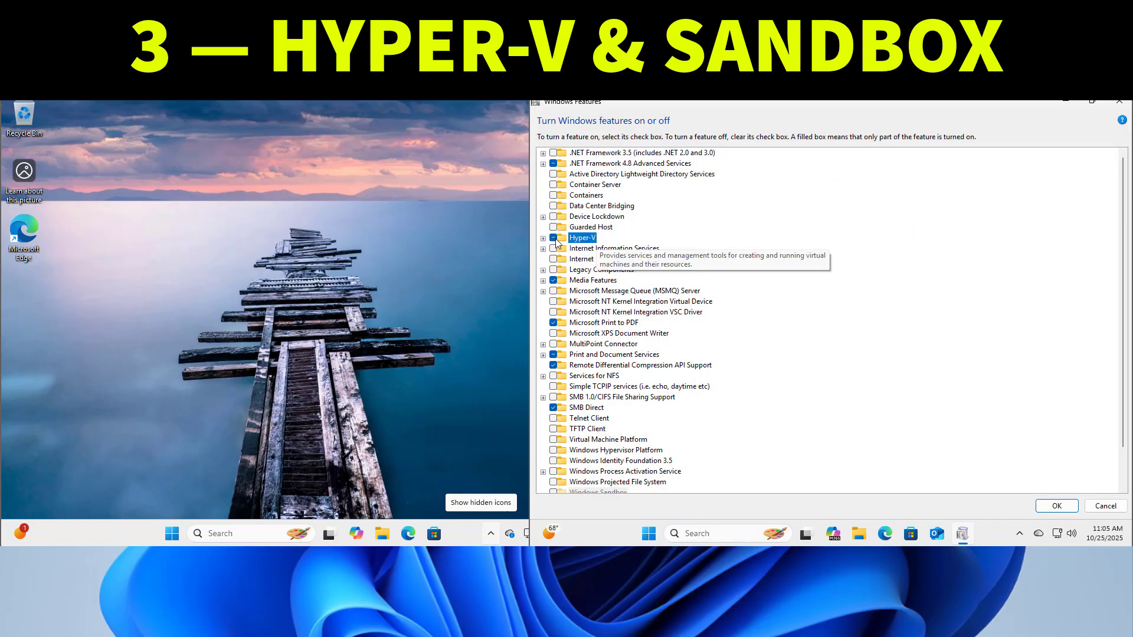
{"action": "left_click", "coordinate": [542, 238]}
{"action": "left_click", "coordinate": [543, 237]}
{"action": "left_click", "coordinate": [553, 238]}
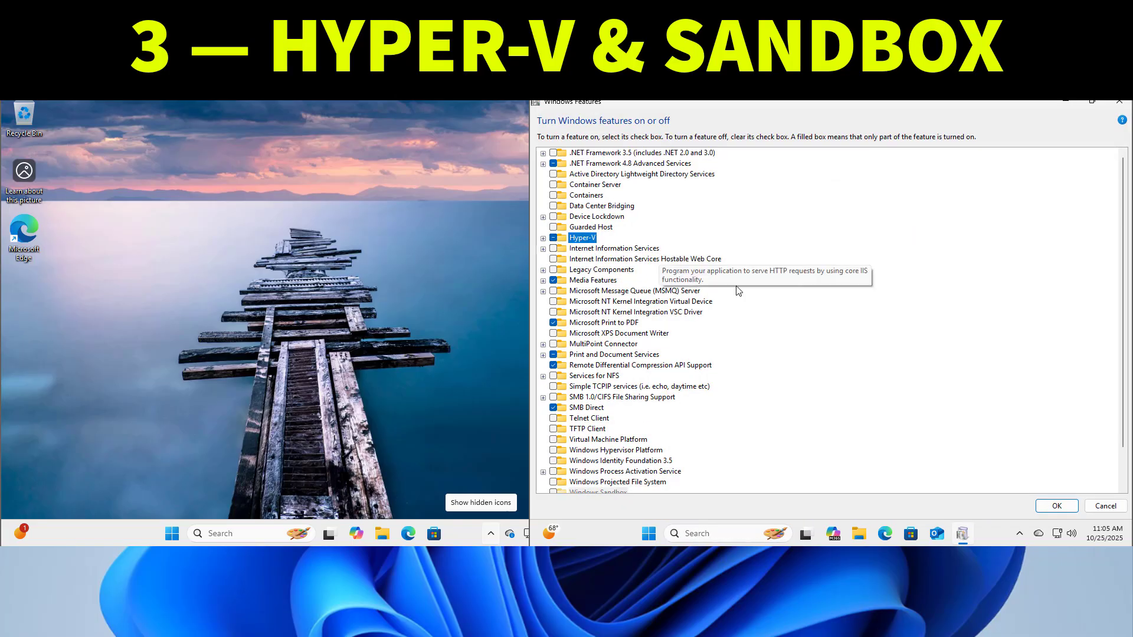
{"action": "left_click", "coordinate": [1064, 510]}
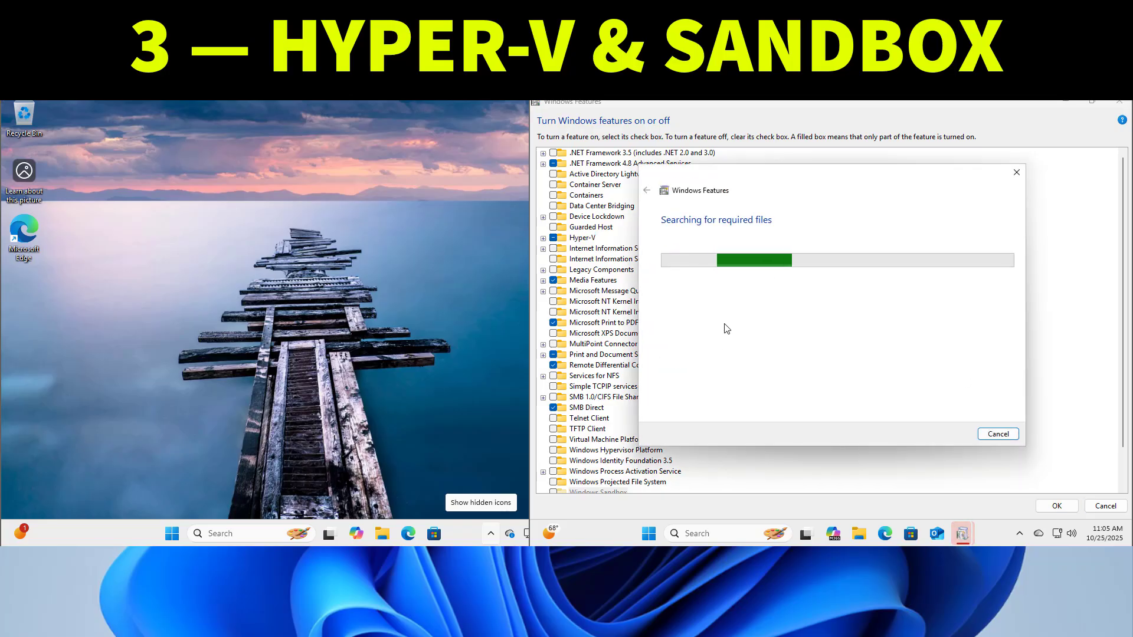
On the Home PC, open and enlarge the Windows Features list, which has no Hyper-V
{"action": "left_click", "coordinate": [230, 533]}
{"action": "type", "text": "turn windows features"}
{"action": "left_click", "coordinate": [144, 205]}
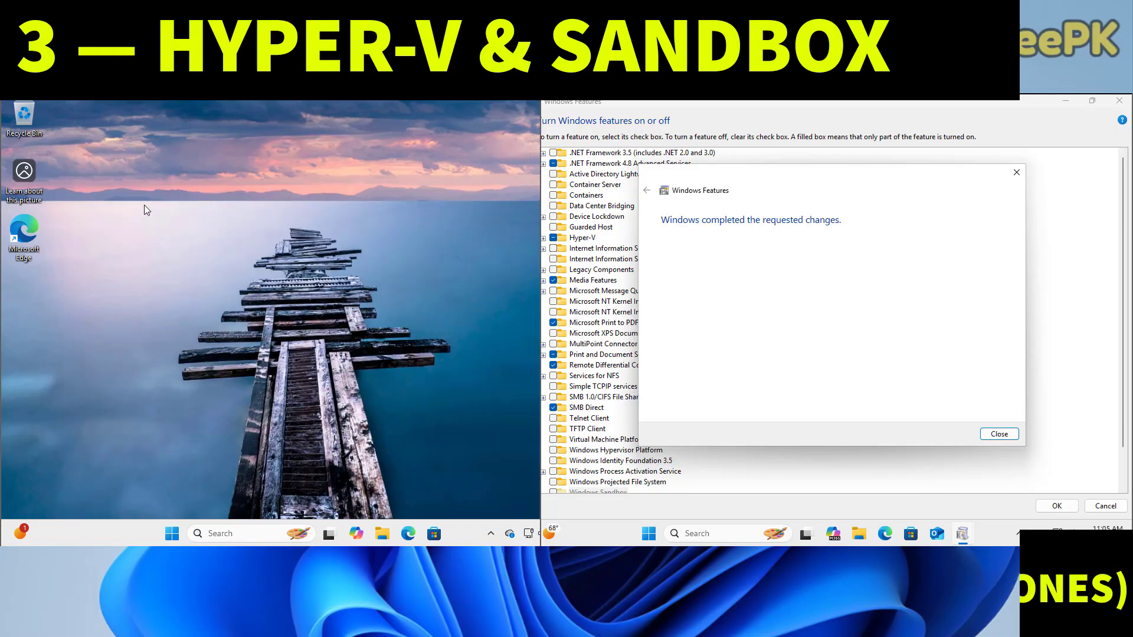
{"action": "left_click", "coordinate": [392, 197]}
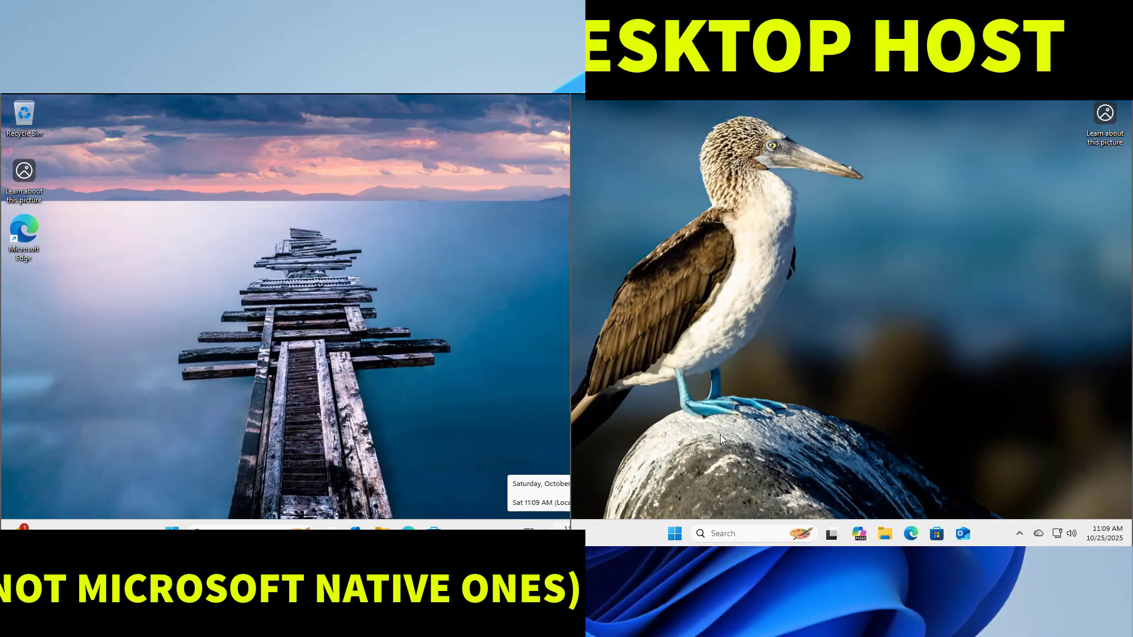
On the Pro machine, open Settings and reach the Remote Desktop page by searching 'remote'
{"action": "left_click", "coordinate": [716, 533]}
{"action": "type", "text": "settings"}
{"action": "left_click", "coordinate": [665, 198]}
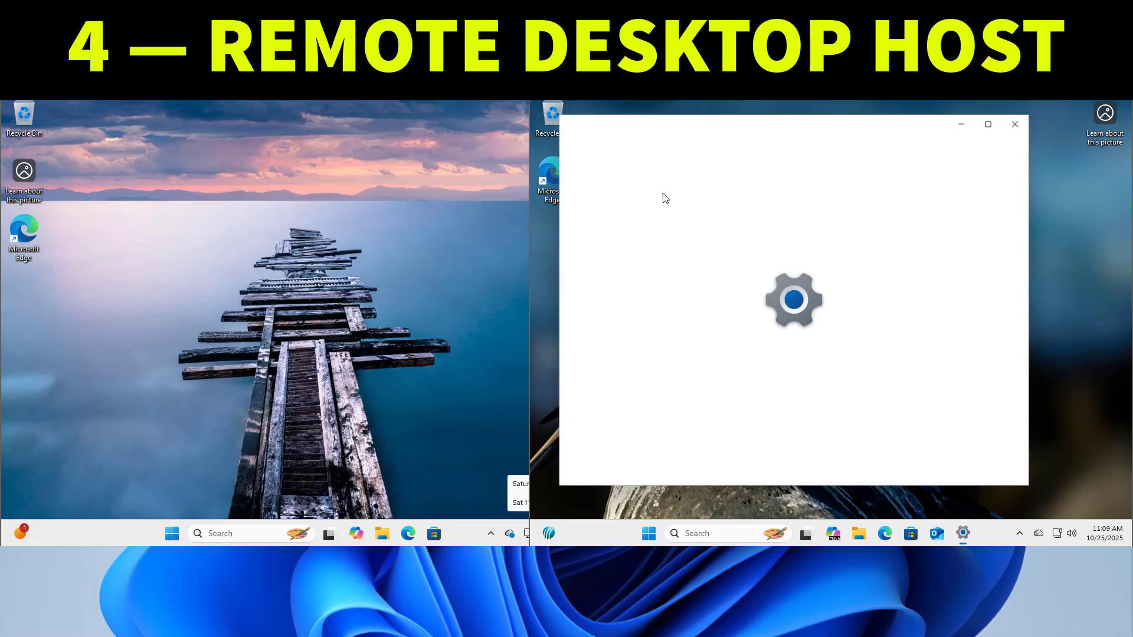
{"action": "left_click", "coordinate": [813, 128]}
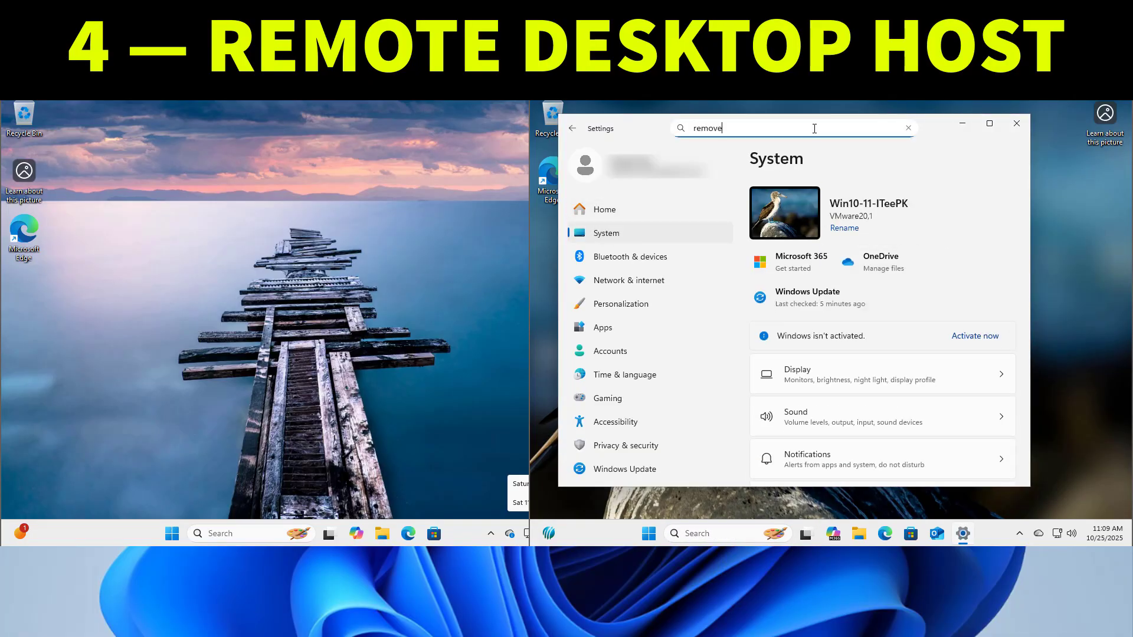
{"action": "type", "text": "remove"}
{"action": "key", "text": "BackSpace"}
{"action": "key", "text": "BackSpace"}
{"action": "type", "text": "te"}
{"action": "left_click", "coordinate": [767, 161]}
Turn Remote Desktop on and confirm, then switch it back off
{"action": "left_click", "coordinate": [977, 204]}
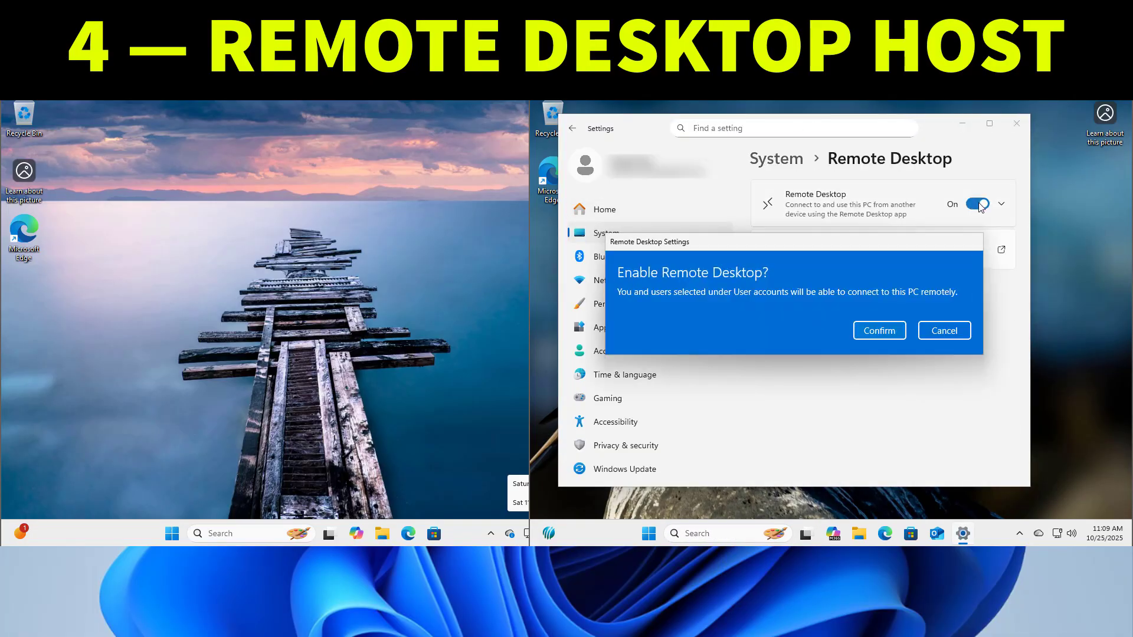
{"action": "left_click", "coordinate": [879, 330]}
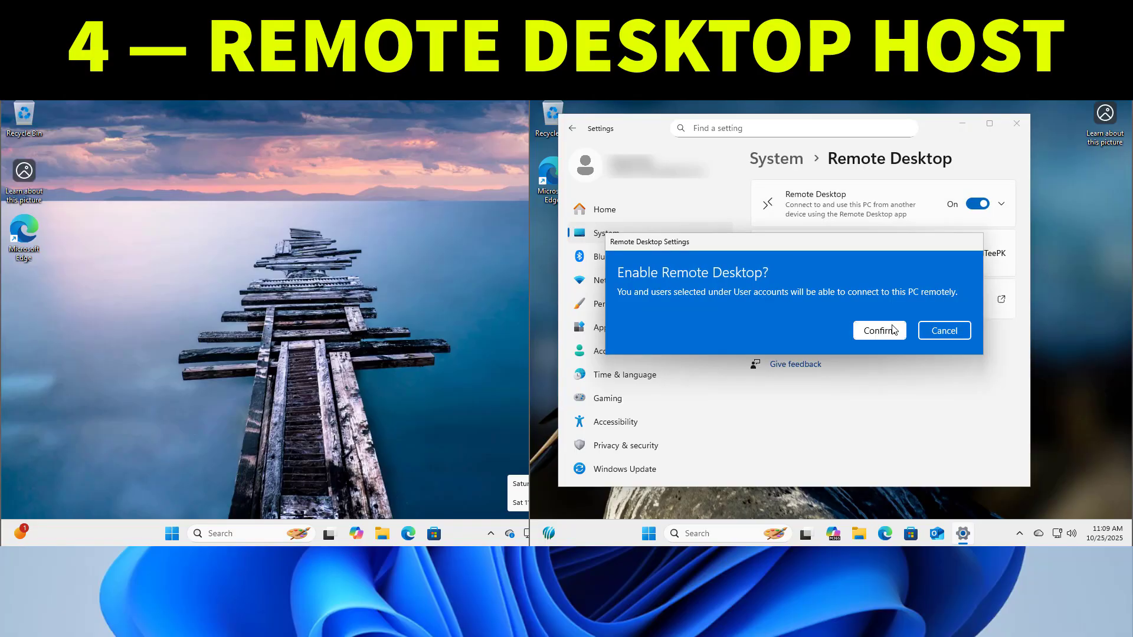
{"action": "left_click", "coordinate": [879, 331]}
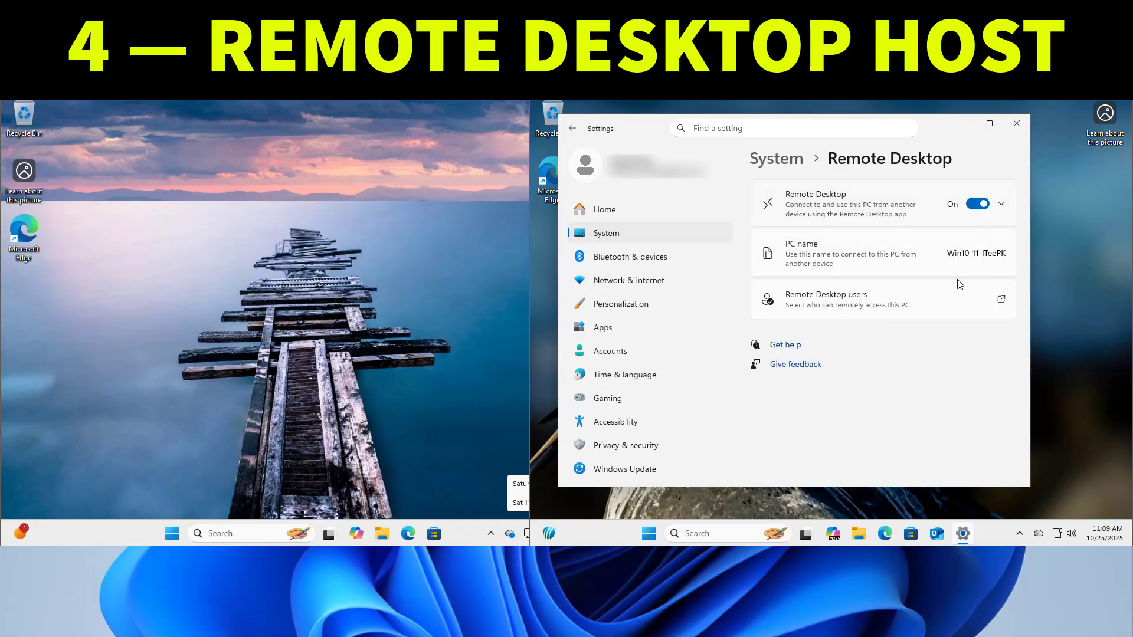
{"action": "left_click", "coordinate": [977, 203]}
{"action": "left_click", "coordinate": [879, 319]}
On the Home machine, open Remote Desktop settings via a 'remote' search, showing it isn't supported
{"action": "left_click_drag", "start_coordinate": [530, 362], "coordinate": [571, 362]}
{"action": "left_click", "coordinate": [229, 534]}
{"action": "type", "text": "s"}
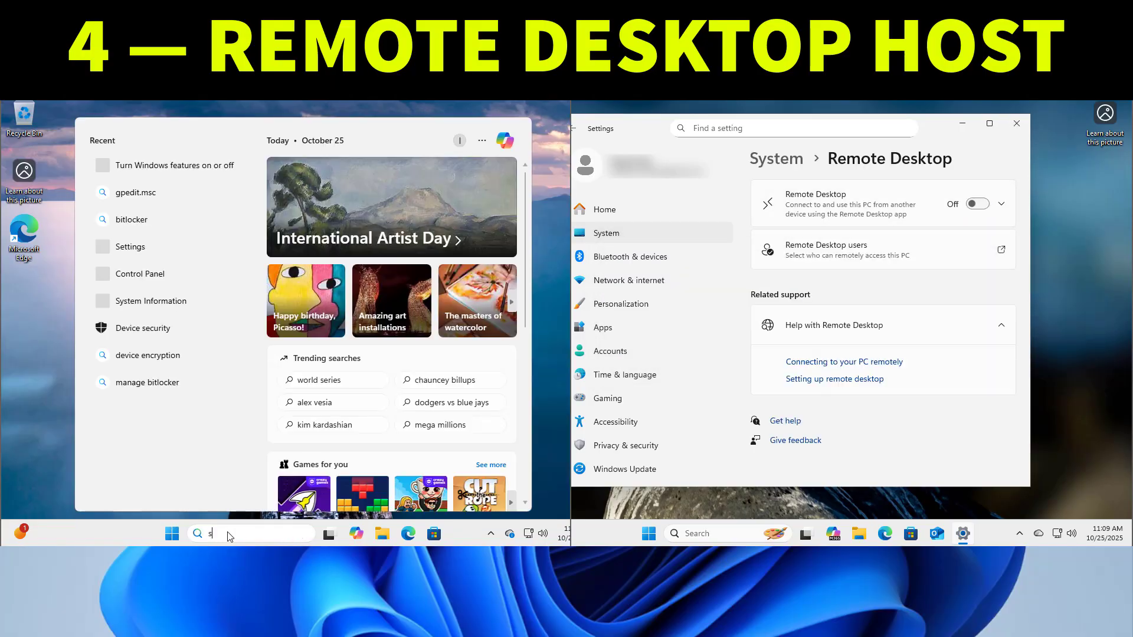
{"action": "type", "text": "ettings"}
{"action": "left_click", "coordinate": [131, 203]}
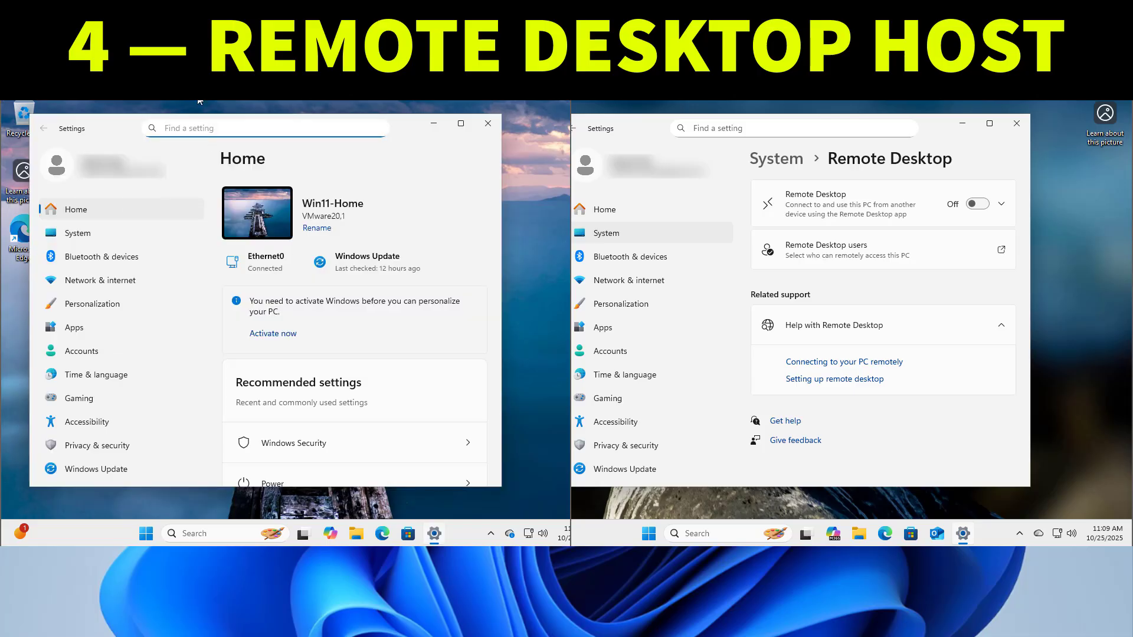
{"action": "type", "text": "remote"}
{"action": "left_click", "coordinate": [277, 157]}
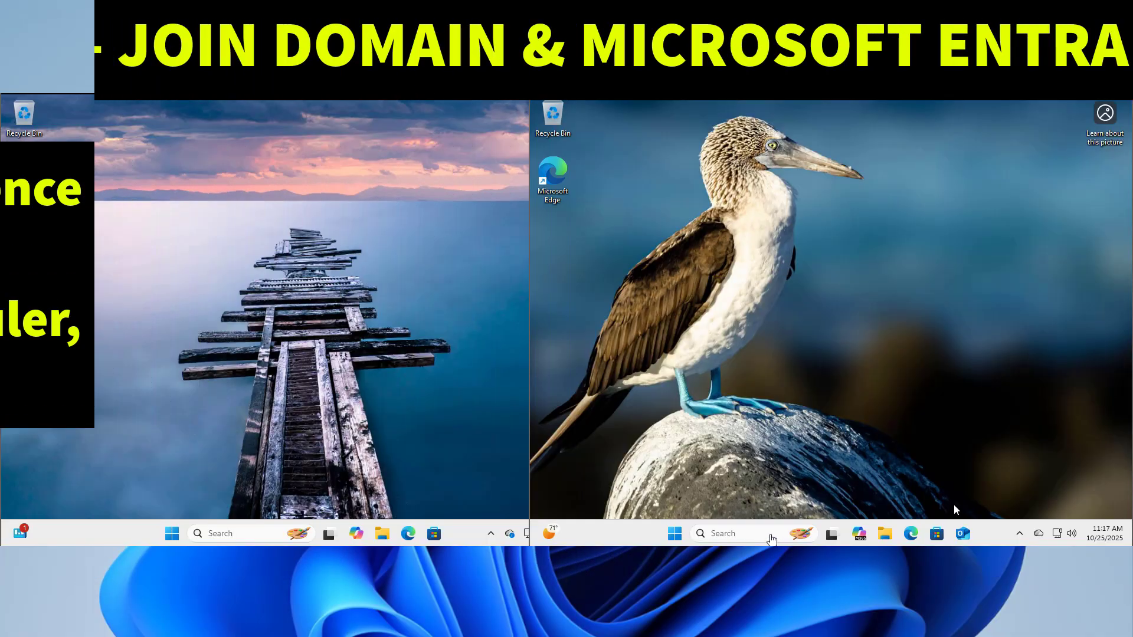
On the Pro machine, open Settings › Access work or school and click Connect to show the Entra ID and domain join options
{"action": "left_click", "coordinate": [747, 538]}
{"action": "type", "text": "settings"}
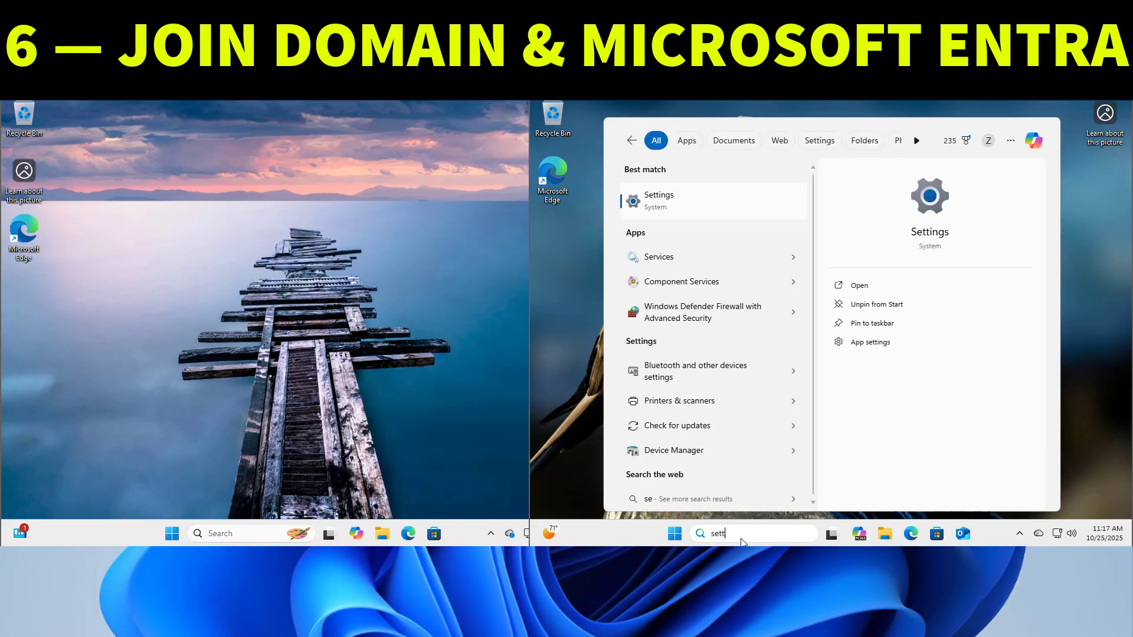
{"action": "left_click", "coordinate": [690, 188]}
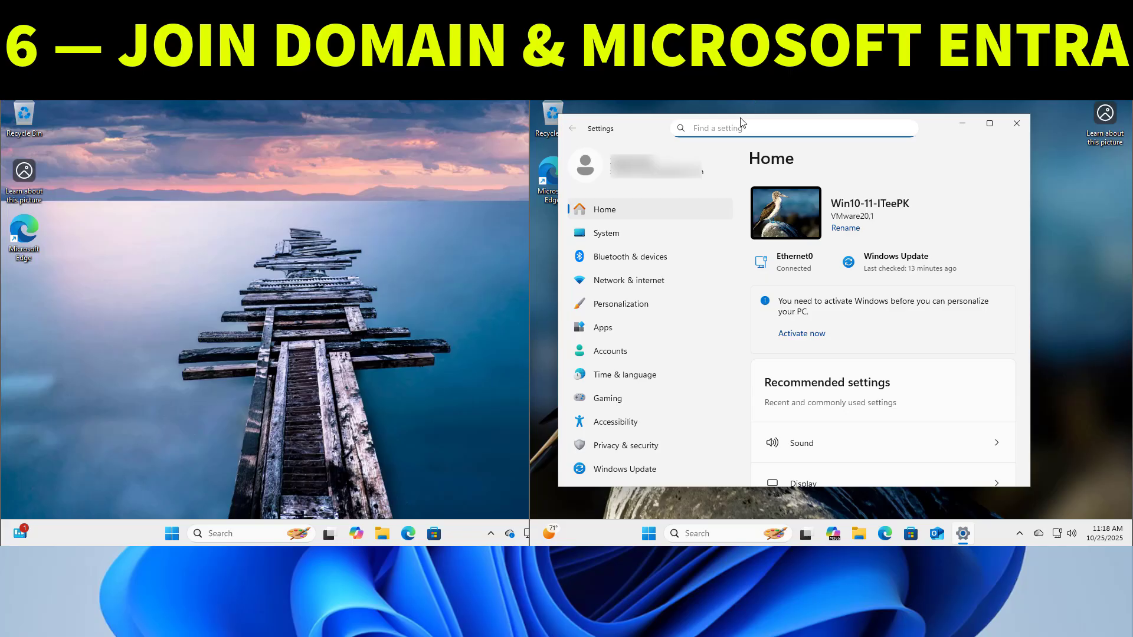
{"action": "type", "text": "access work or school"}
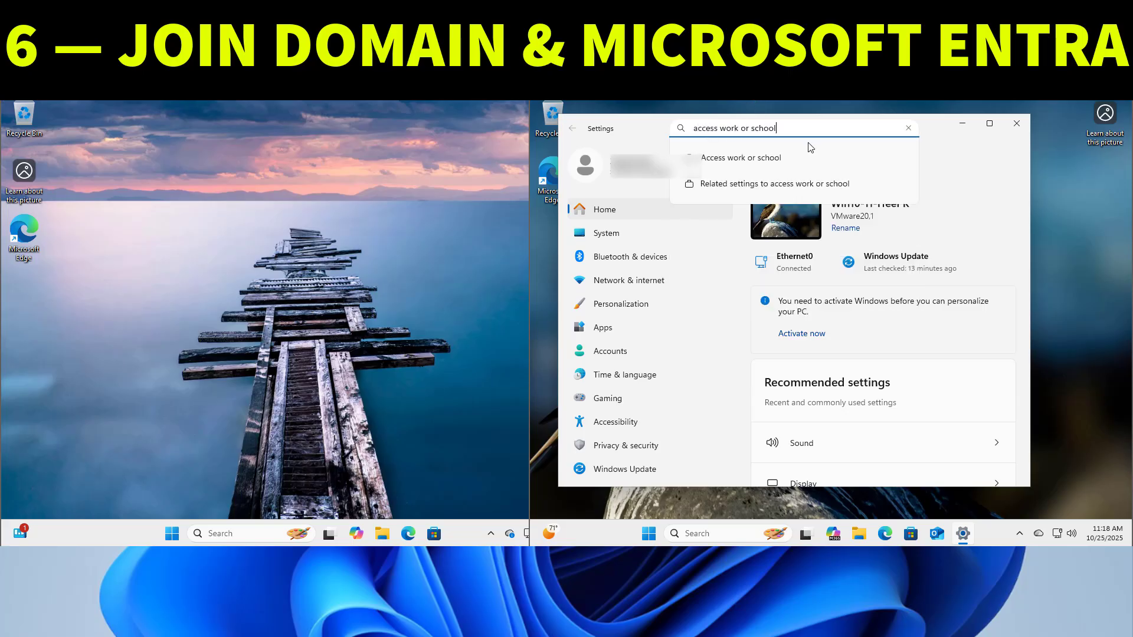
{"action": "left_click", "coordinate": [773, 159]}
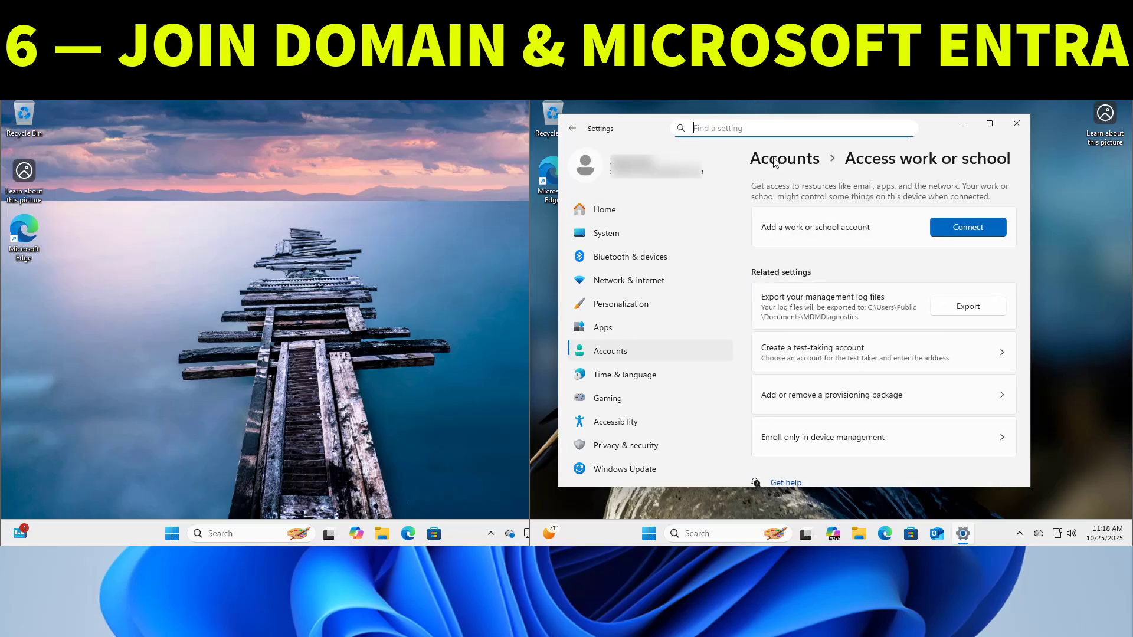
{"action": "left_click", "coordinate": [977, 230]}
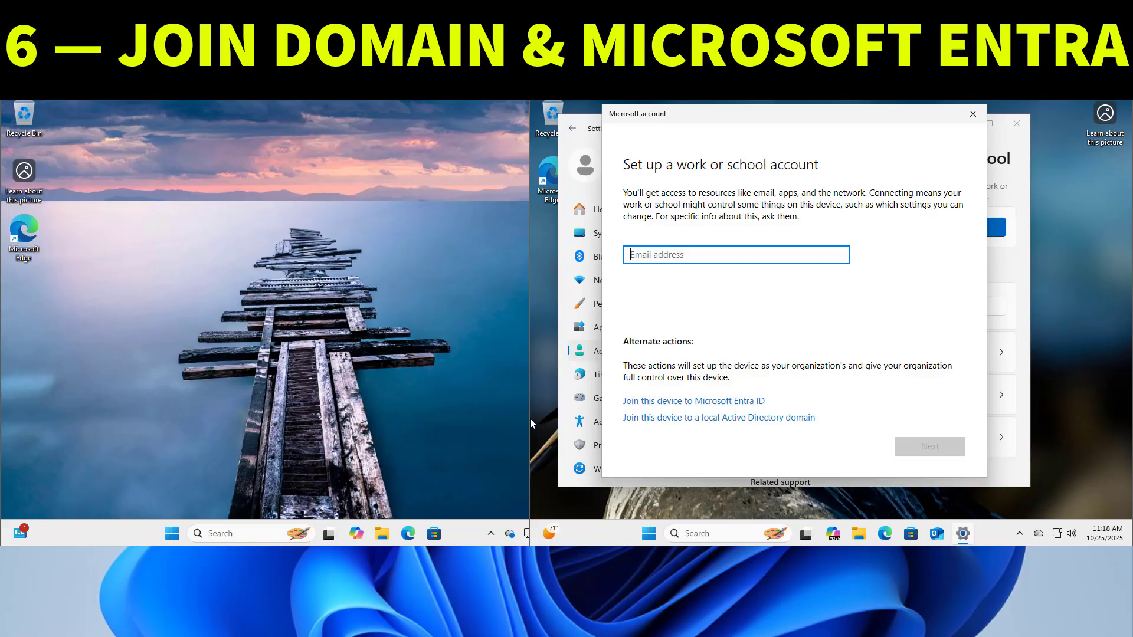
On the Home machine, open Settings › Access work or school and start connecting an account
{"action": "left_click", "coordinate": [219, 534]}
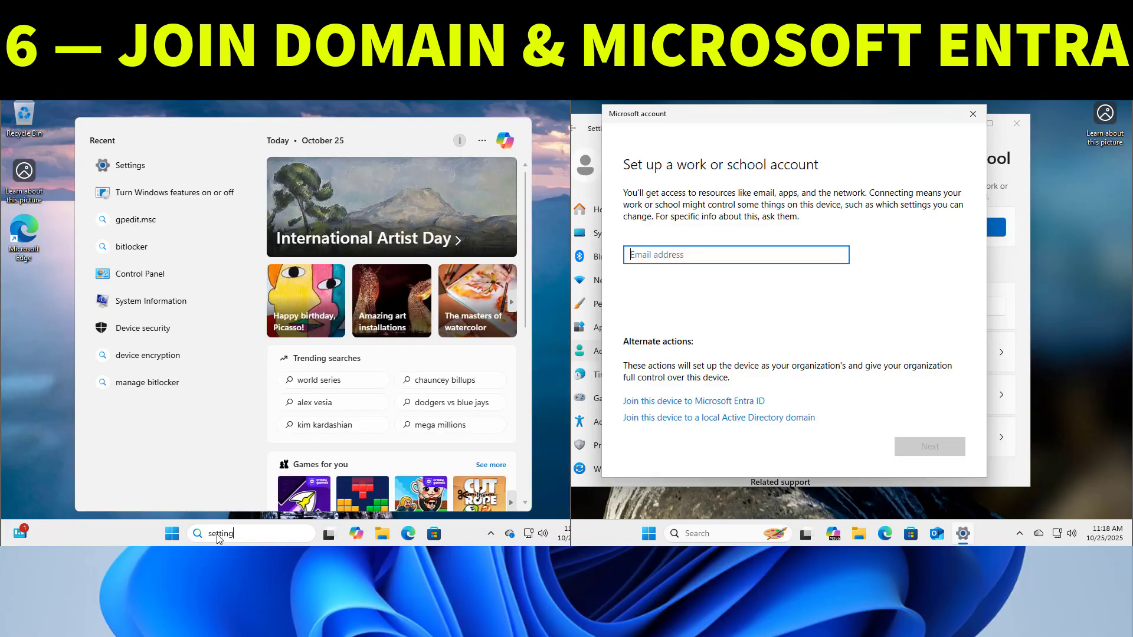
{"action": "type", "text": "setting"}
{"action": "left_click", "coordinate": [124, 195]}
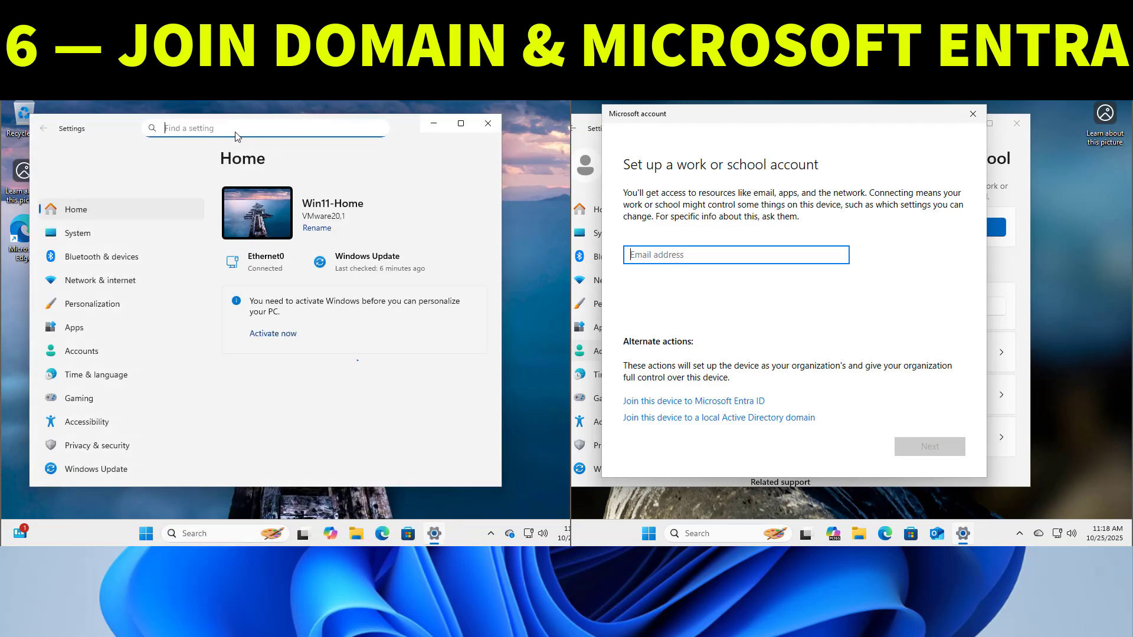
{"action": "type", "text": "access work"}
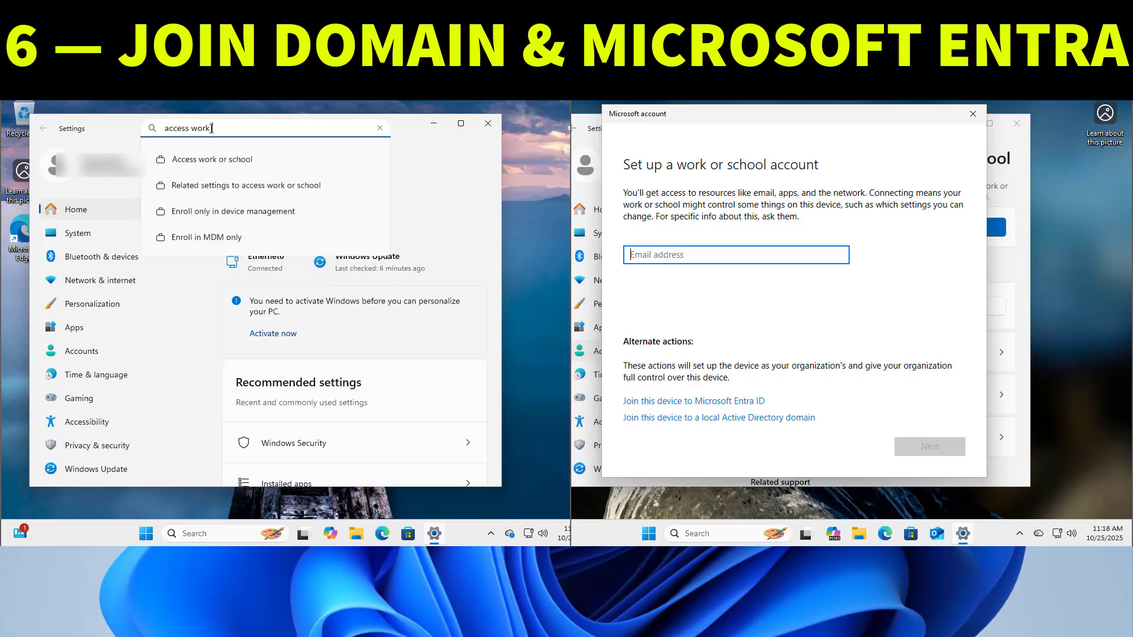
{"action": "left_click", "coordinate": [217, 158]}
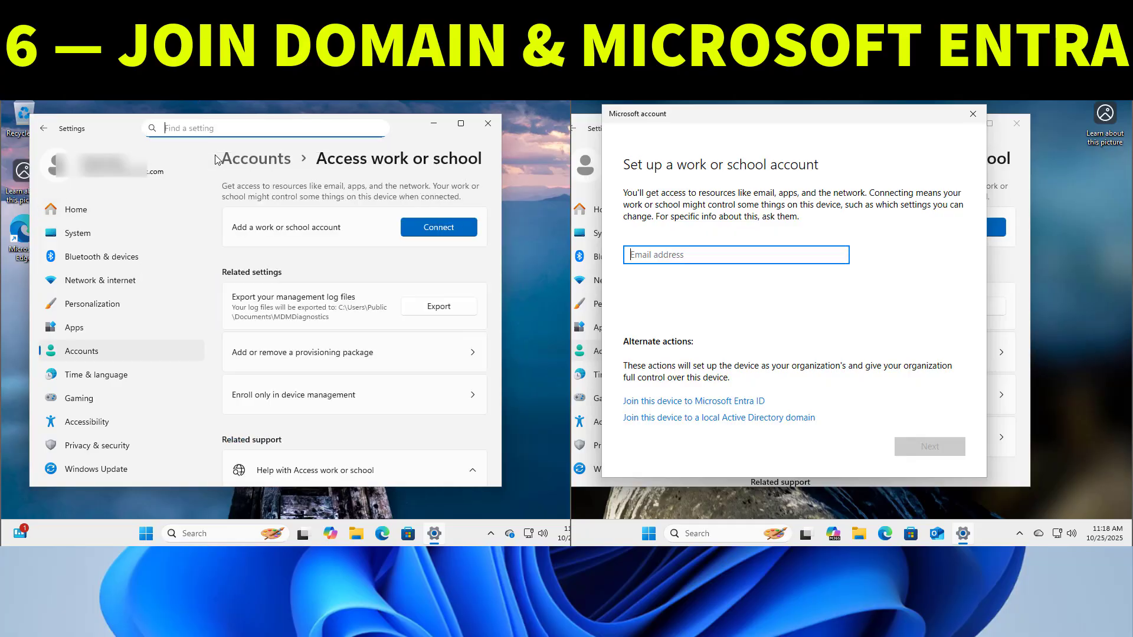
{"action": "left_click", "coordinate": [425, 229]}
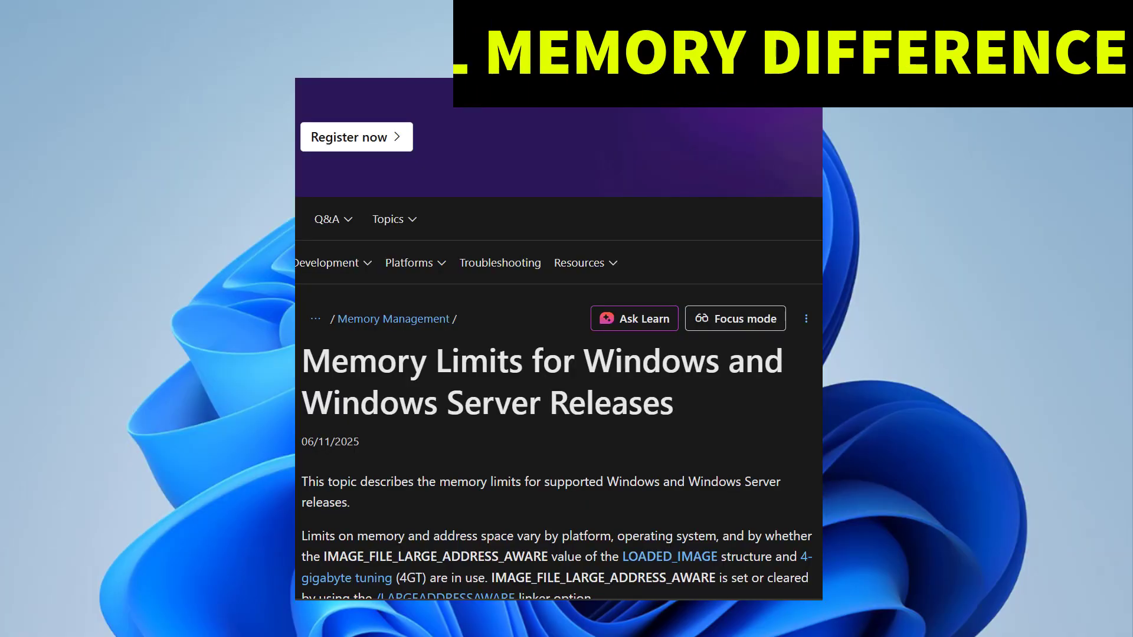
Scroll the Memory Limits article to the physical memory tables: Home 128 GB, Pro 2 TB
{"action": "scroll", "coordinate": [558, 354], "scroll_direction": "down", "scroll_amount": 12}
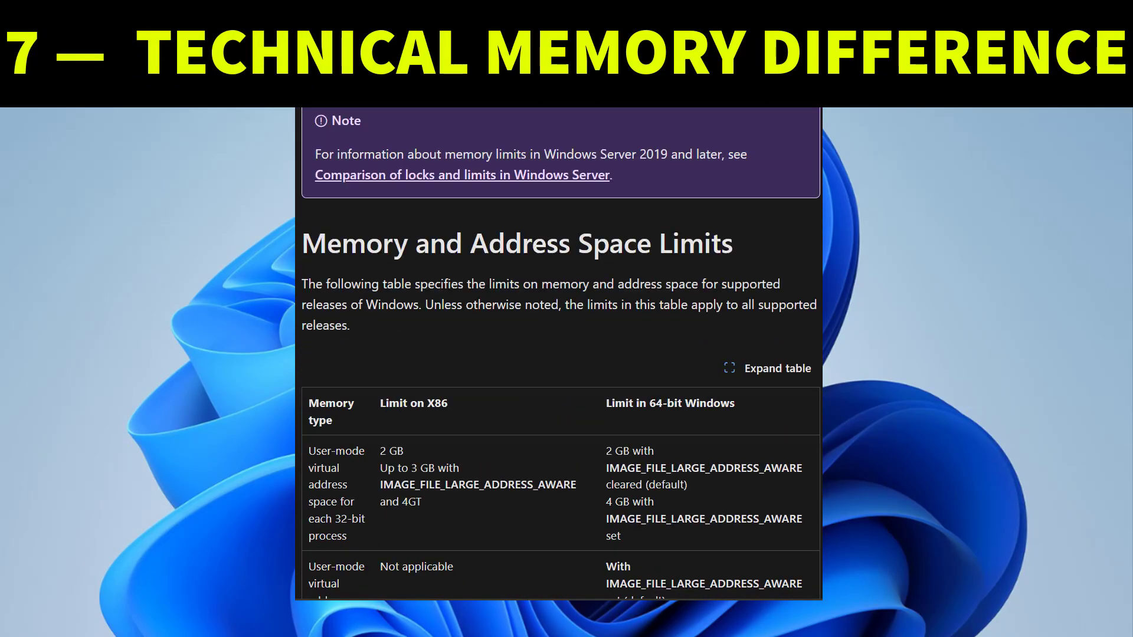
{"action": "scroll", "coordinate": [558, 354], "scroll_direction": "down", "scroll_amount": 15}
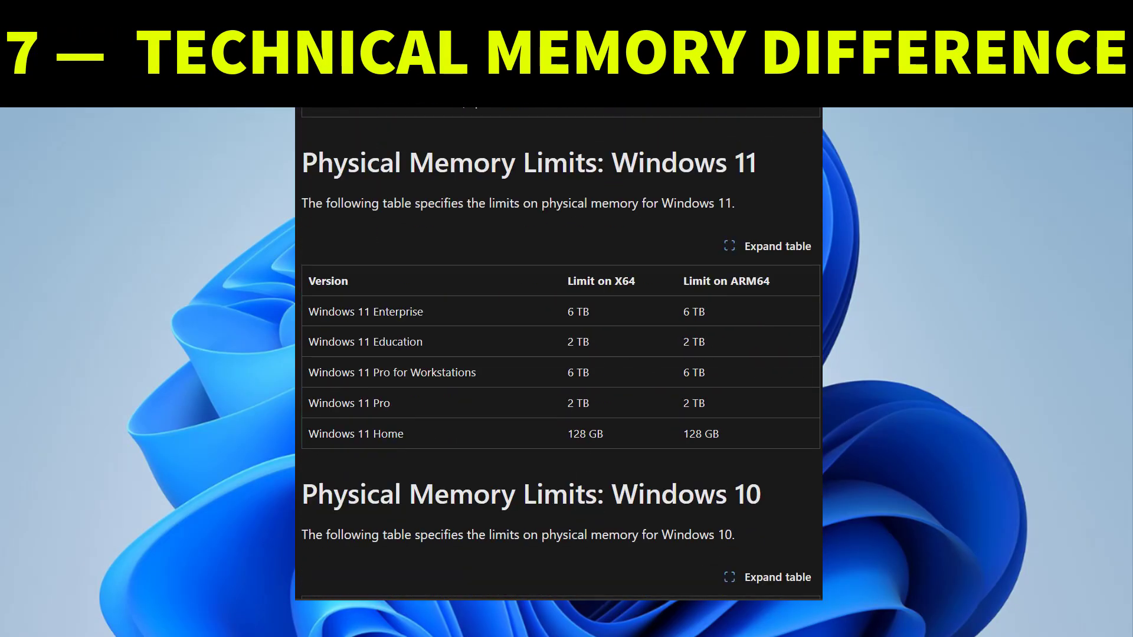
{"action": "scroll", "coordinate": [558, 354], "scroll_direction": "down", "scroll_amount": 2}
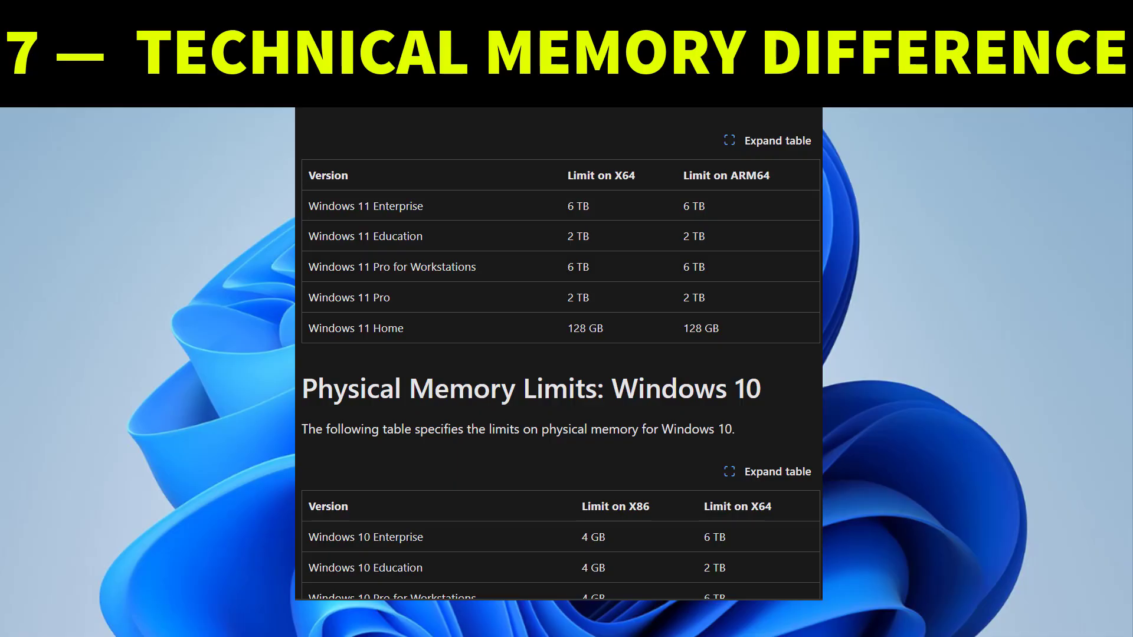
{"action": "scroll", "coordinate": [558, 354], "scroll_direction": "down", "scroll_amount": 1}
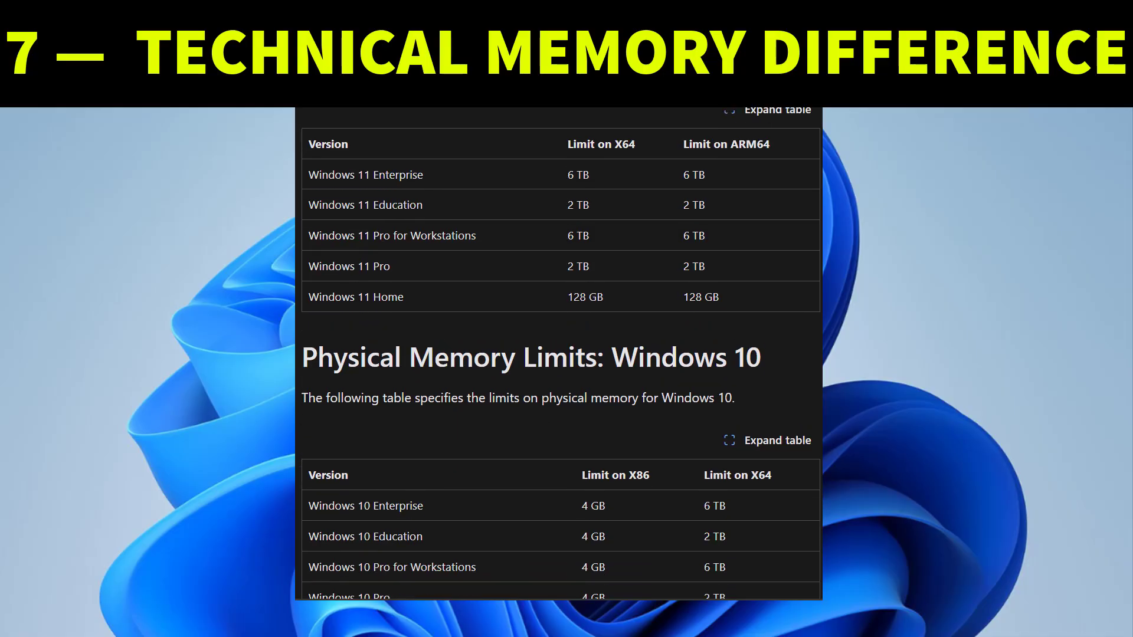
{"action": "scroll", "coordinate": [712, 300], "scroll_direction": "down", "scroll_amount": 10}
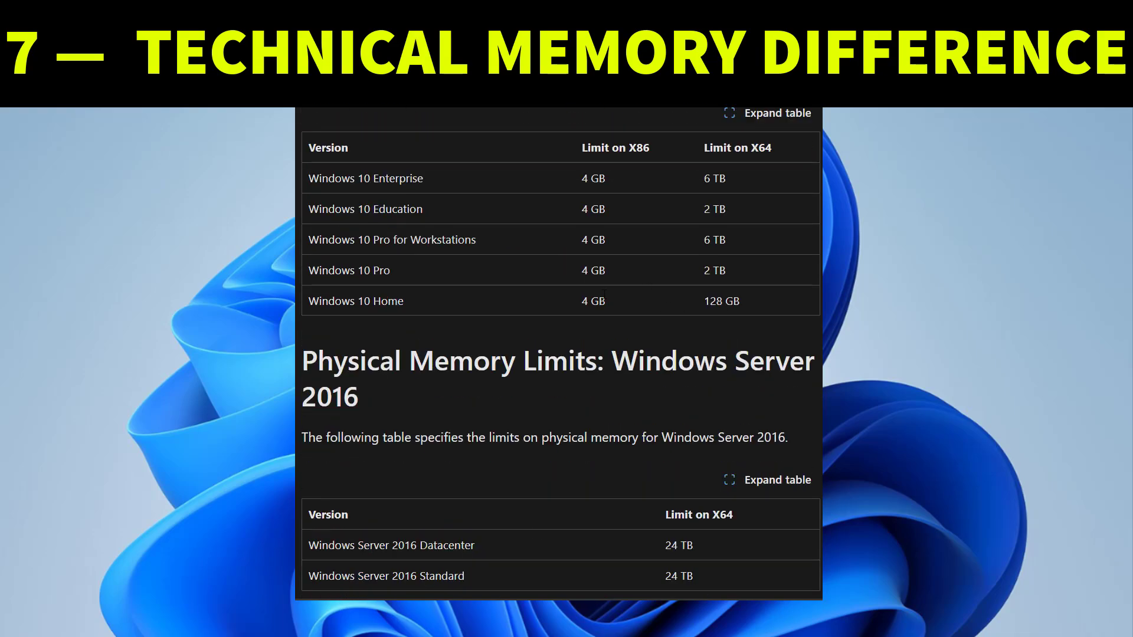